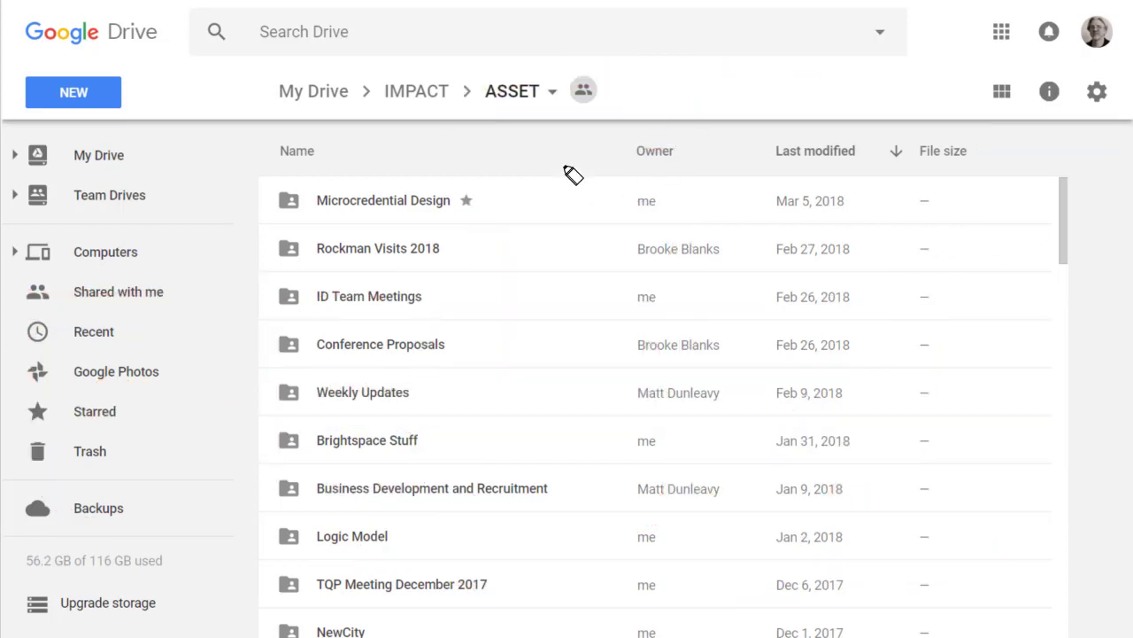
Step: Circle the ASSET path and the Microcredential Design folder in red, then open that folder
{"action": "mouse_move", "coordinate": [545, 58]}
{"action": "left_mouse_down"}
{"action": "mouse_move", "coordinate": [467, 55]}
{"action": "mouse_move", "coordinate": [600, 145]}
{"action": "mouse_move", "coordinate": [587, 56]}
{"action": "mouse_move", "coordinate": [496, 61]}
{"action": "left_mouse_up"}
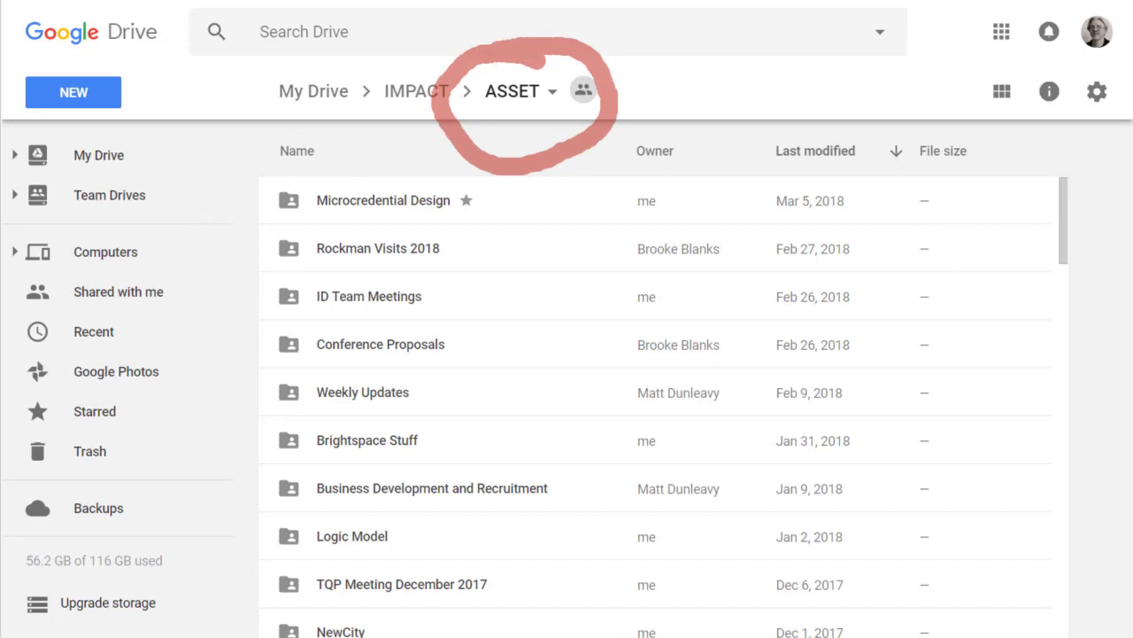
{"action": "mouse_move", "coordinate": [226, 161]}
{"action": "left_mouse_down"}
{"action": "mouse_move", "coordinate": [264, 239]}
{"action": "mouse_move", "coordinate": [365, 251]}
{"action": "mouse_move", "coordinate": [558, 231]}
{"action": "mouse_move", "coordinate": [537, 170]}
{"action": "mouse_move", "coordinate": [204, 168]}
{"action": "left_mouse_up"}
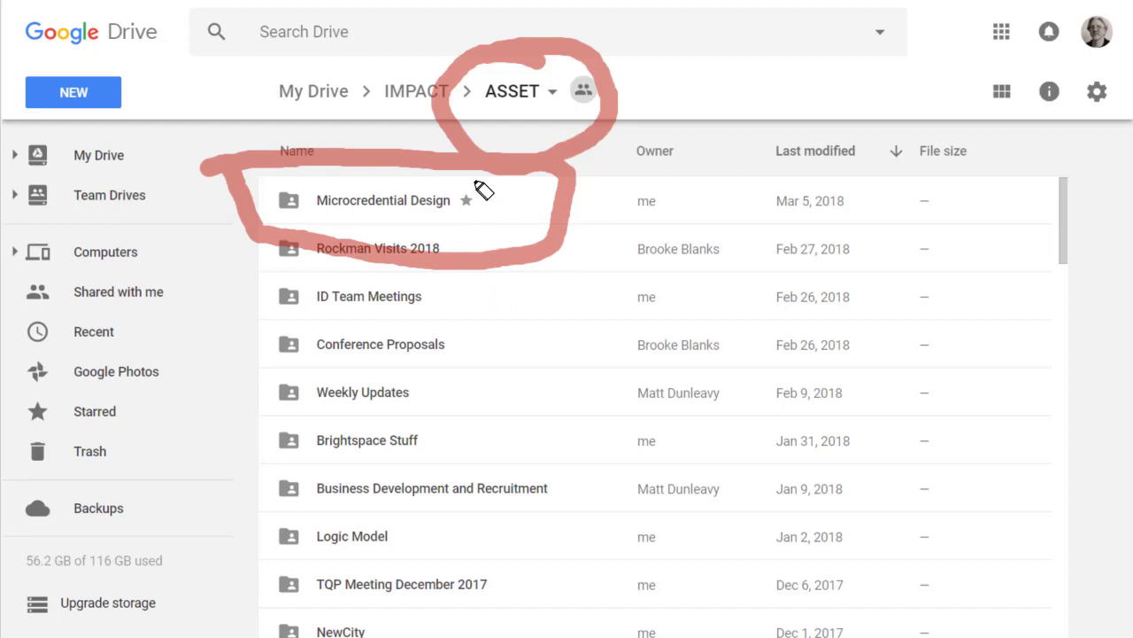
{"action": "mouse_move", "coordinate": [475, 185]}
{"action": "left_mouse_down"}
{"action": "mouse_move", "coordinate": [463, 243]}
{"action": "mouse_move", "coordinate": [496, 198]}
{"action": "mouse_move", "coordinate": [485, 175]}
{"action": "left_mouse_up"}
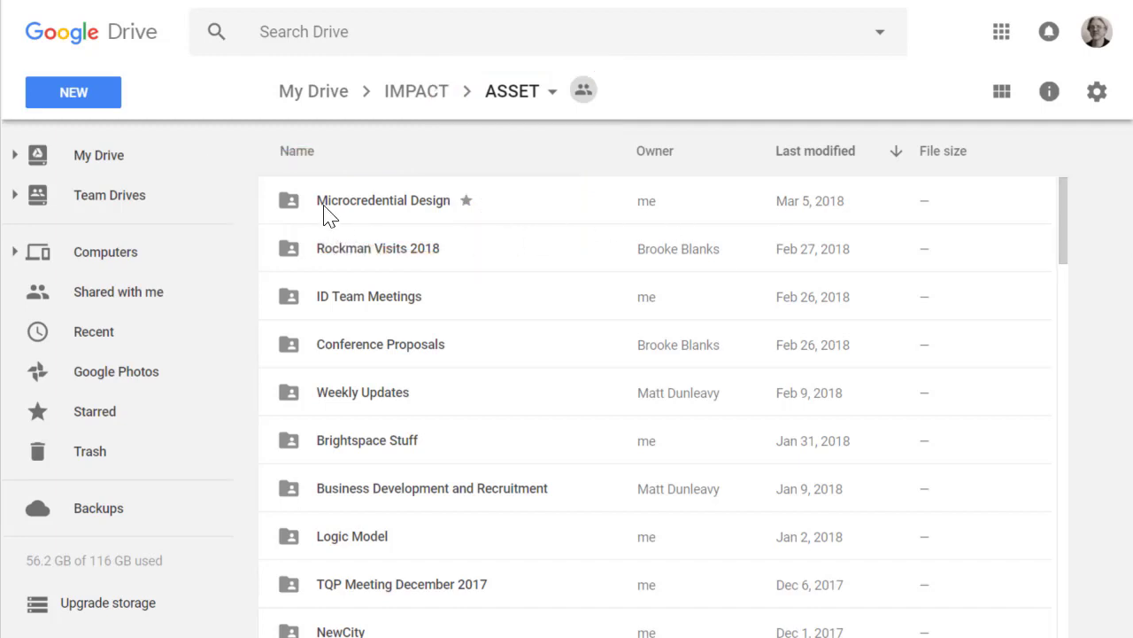
{"action": "double_click", "coordinate": [381, 202]}
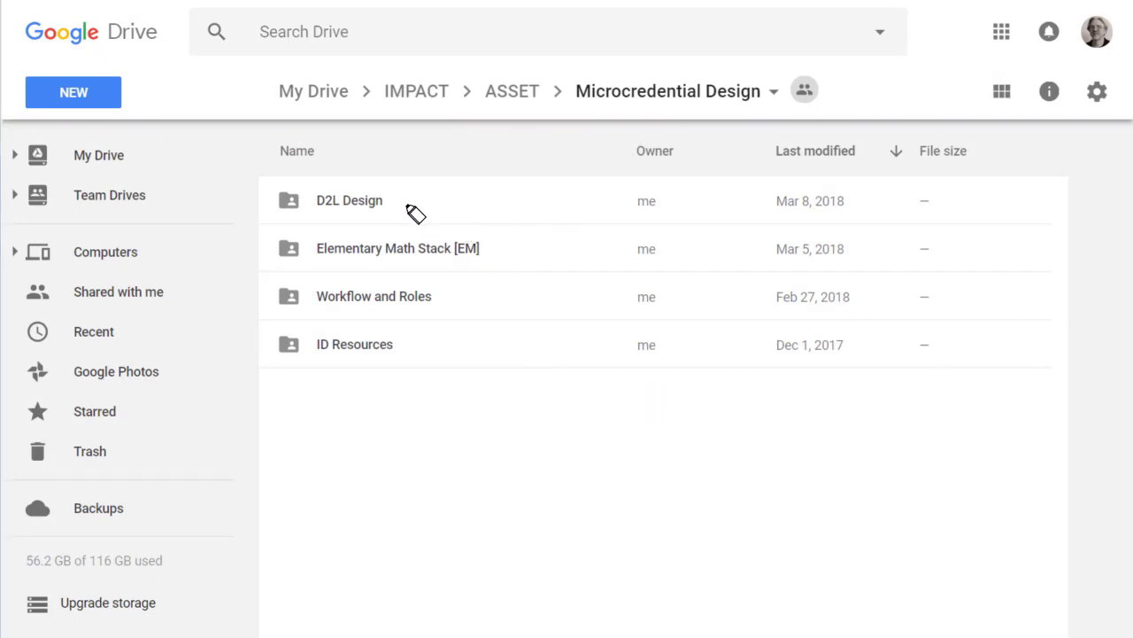
Step: Mark the D2L Design, Workflow and Roles, ID Resources and Elementary Math Stack [EM] subfolders, clear the ink, and open [EM]
{"action": "mouse_move", "coordinate": [406, 190]}
{"action": "left_mouse_down"}
{"action": "mouse_move", "coordinate": [435, 202]}
{"action": "mouse_move", "coordinate": [604, 174]}
{"action": "left_mouse_up"}
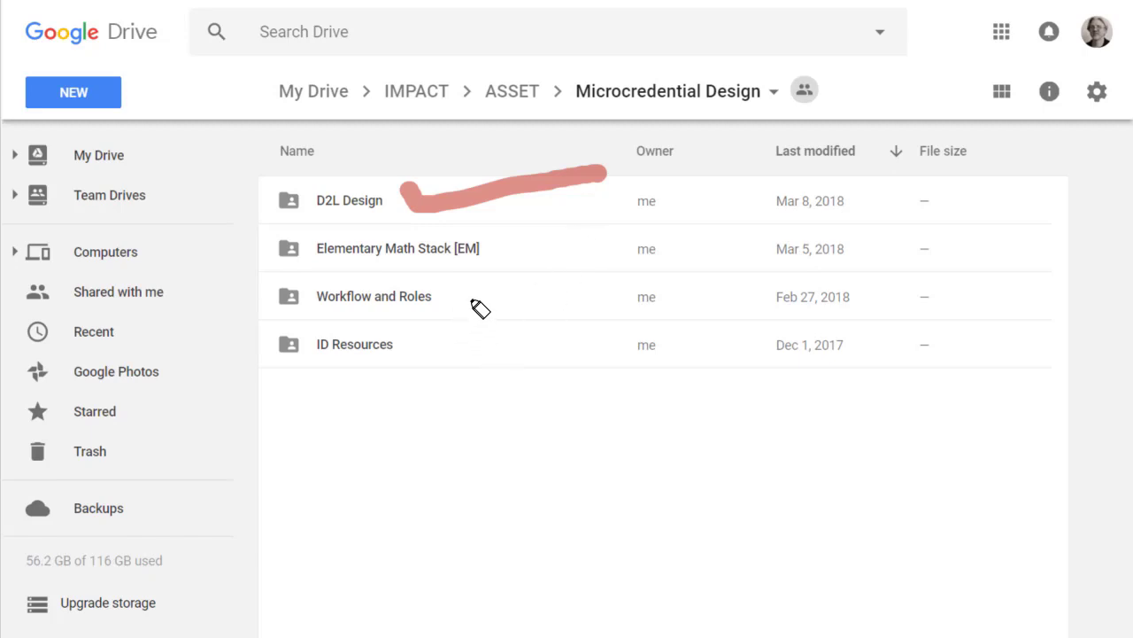
{"action": "left_click_drag", "start_coordinate": [467, 294], "coordinate": [562, 292]}
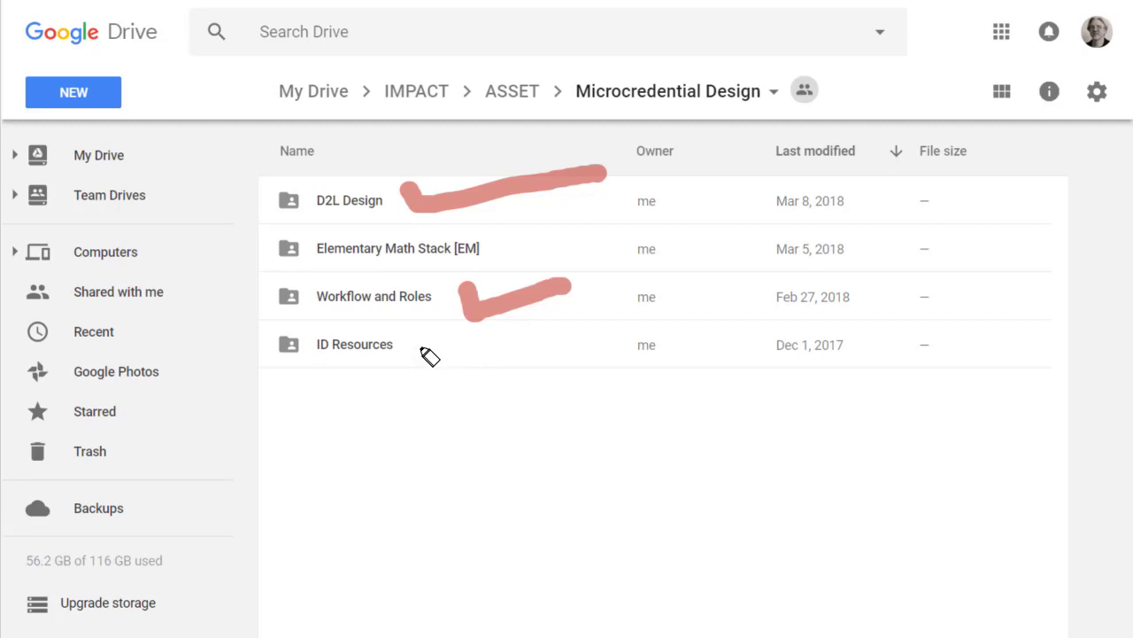
{"action": "left_click_drag", "start_coordinate": [422, 349], "coordinate": [576, 348]}
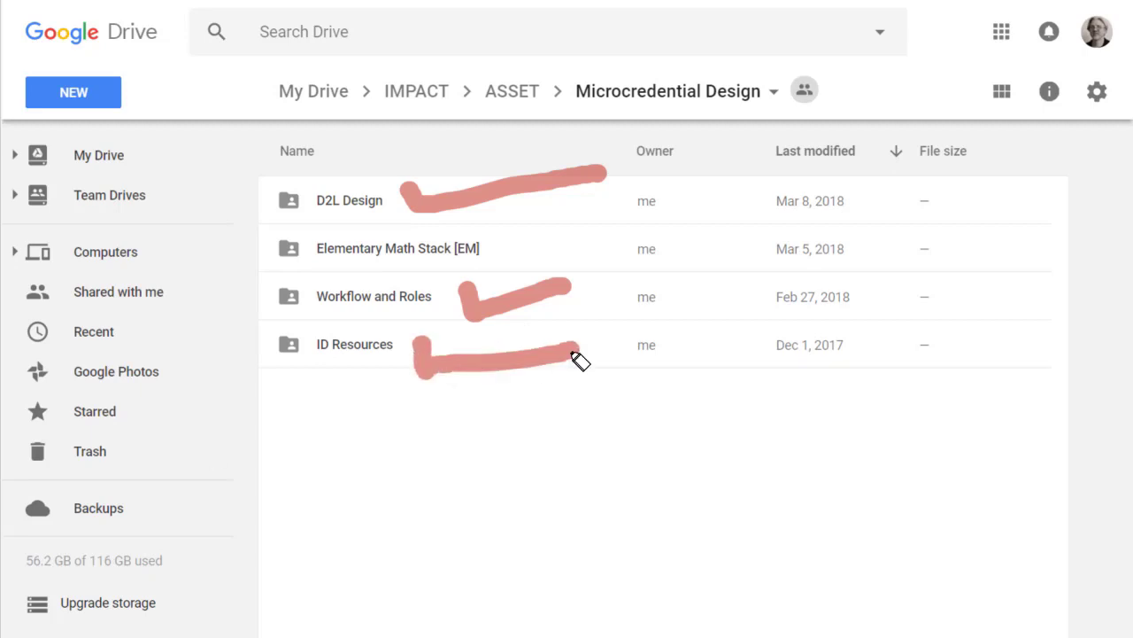
{"action": "mouse_move", "coordinate": [240, 212]}
{"action": "left_mouse_down"}
{"action": "mouse_move", "coordinate": [250, 266]}
{"action": "mouse_move", "coordinate": [389, 291]}
{"action": "mouse_move", "coordinate": [514, 286]}
{"action": "mouse_move", "coordinate": [531, 248]}
{"action": "mouse_move", "coordinate": [354, 228]}
{"action": "mouse_move", "coordinate": [243, 235]}
{"action": "mouse_move", "coordinate": [230, 221]}
{"action": "left_mouse_up"}
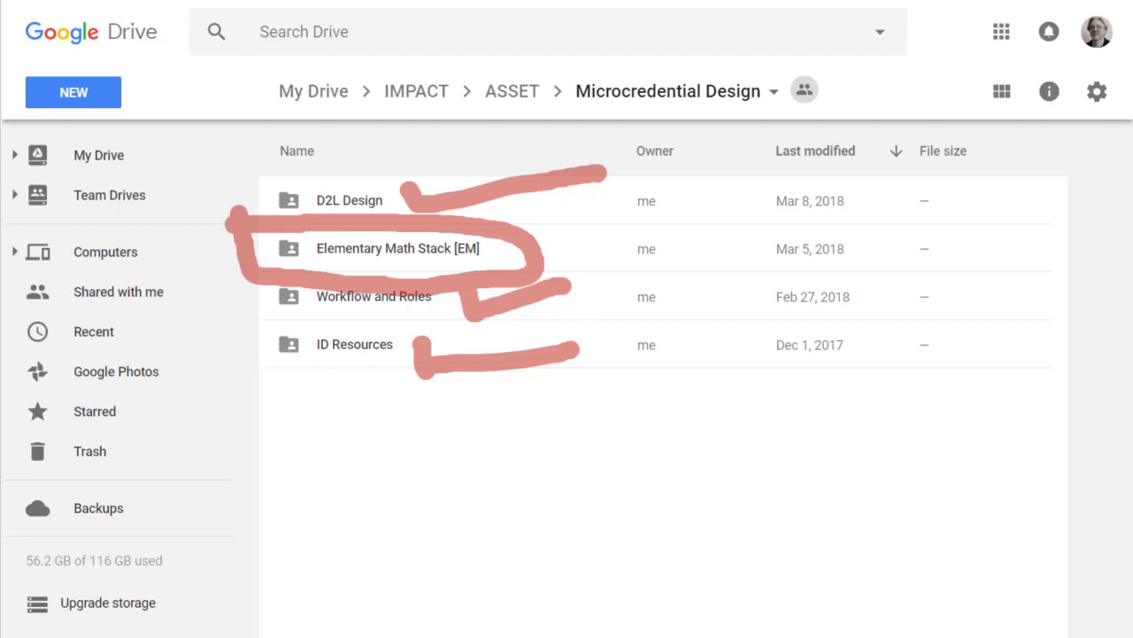
{"action": "key", "text": "Escape"}
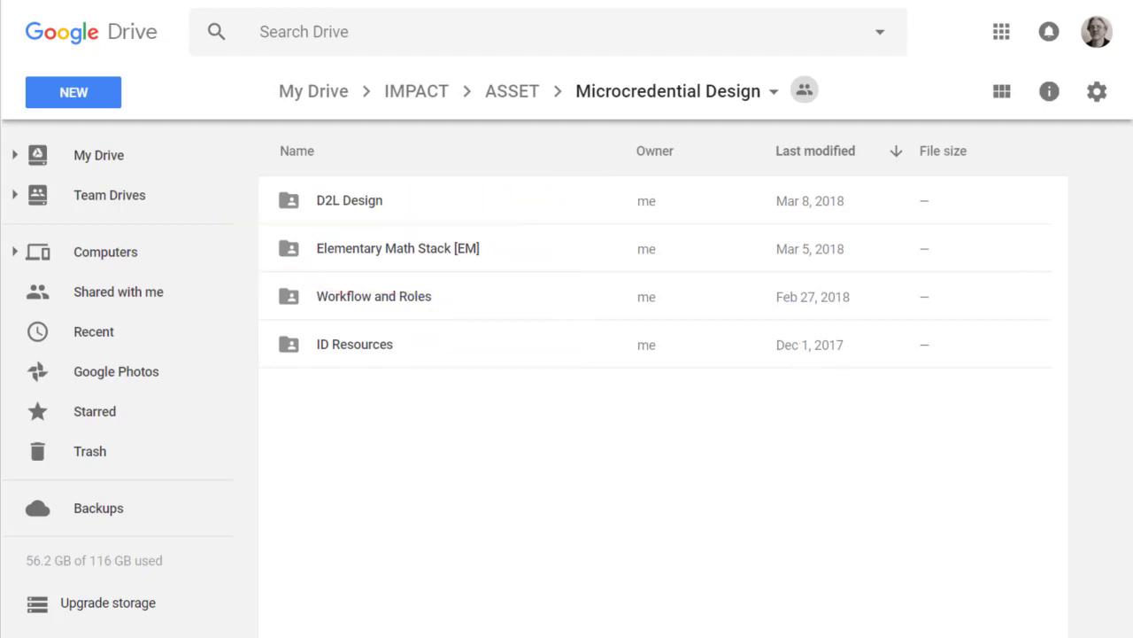
{"action": "double_click", "coordinate": [434, 253]}
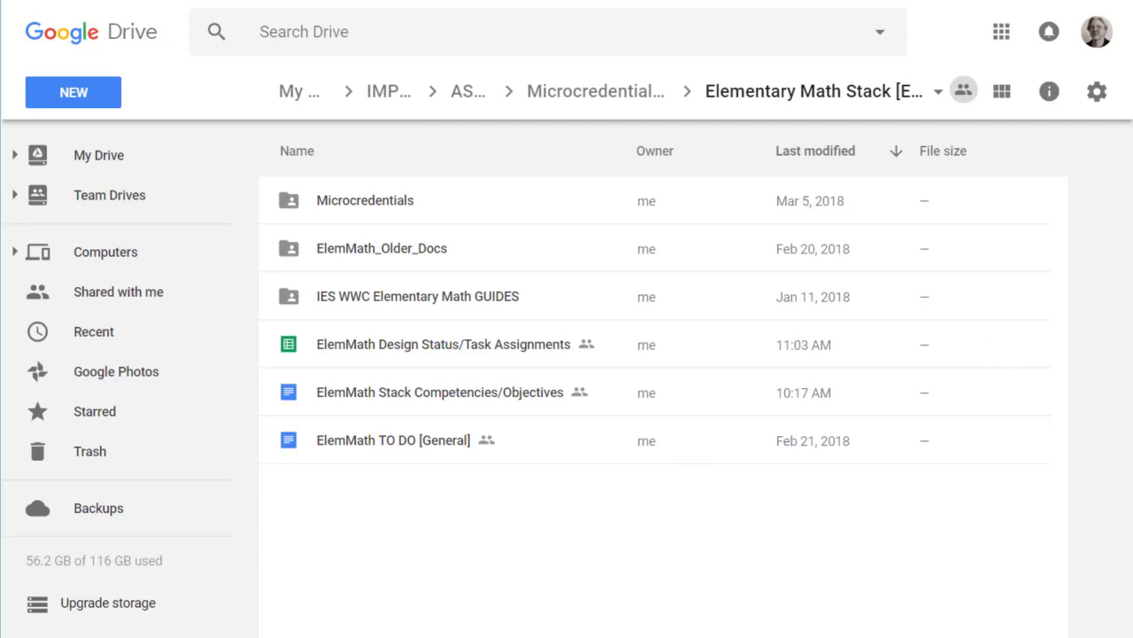
Step: Circle the ElemMath TO DO [General] doc and check off Competencies/Objectives, then clear the ink
{"action": "mouse_move", "coordinate": [291, 458]}
{"action": "left_mouse_down"}
{"action": "mouse_move", "coordinate": [430, 467]}
{"action": "mouse_move", "coordinate": [558, 439]}
{"action": "mouse_move", "coordinate": [313, 425]}
{"action": "mouse_move", "coordinate": [274, 453]}
{"action": "mouse_move", "coordinate": [314, 462]}
{"action": "left_mouse_up"}
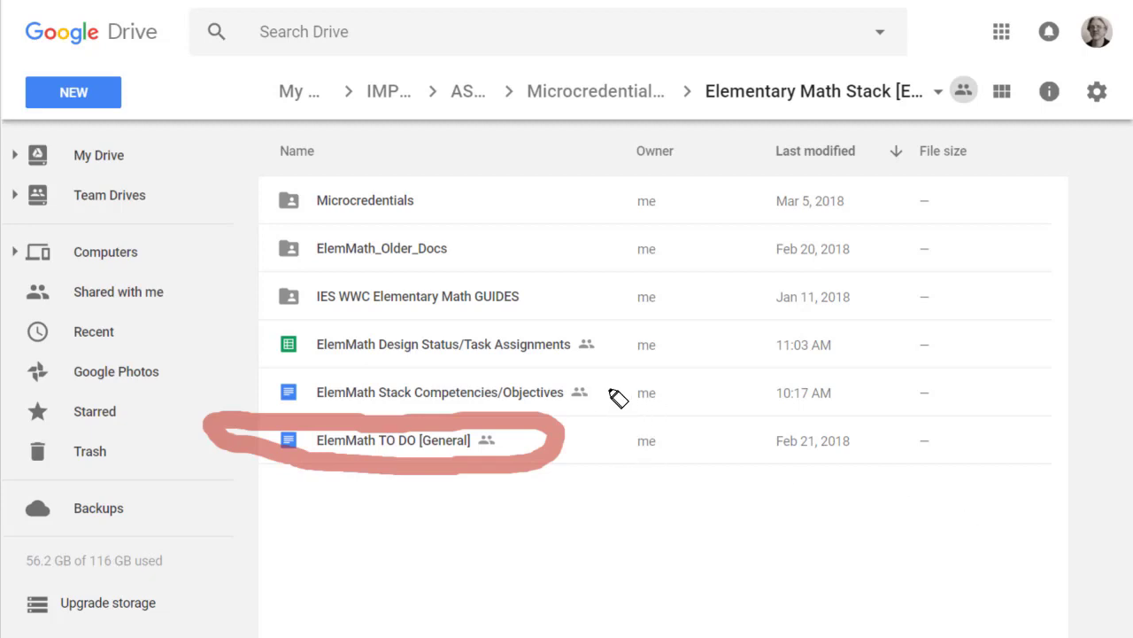
{"action": "mouse_move", "coordinate": [602, 388]}
{"action": "left_mouse_down"}
{"action": "mouse_move", "coordinate": [617, 404]}
{"action": "mouse_move", "coordinate": [687, 390]}
{"action": "left_mouse_up"}
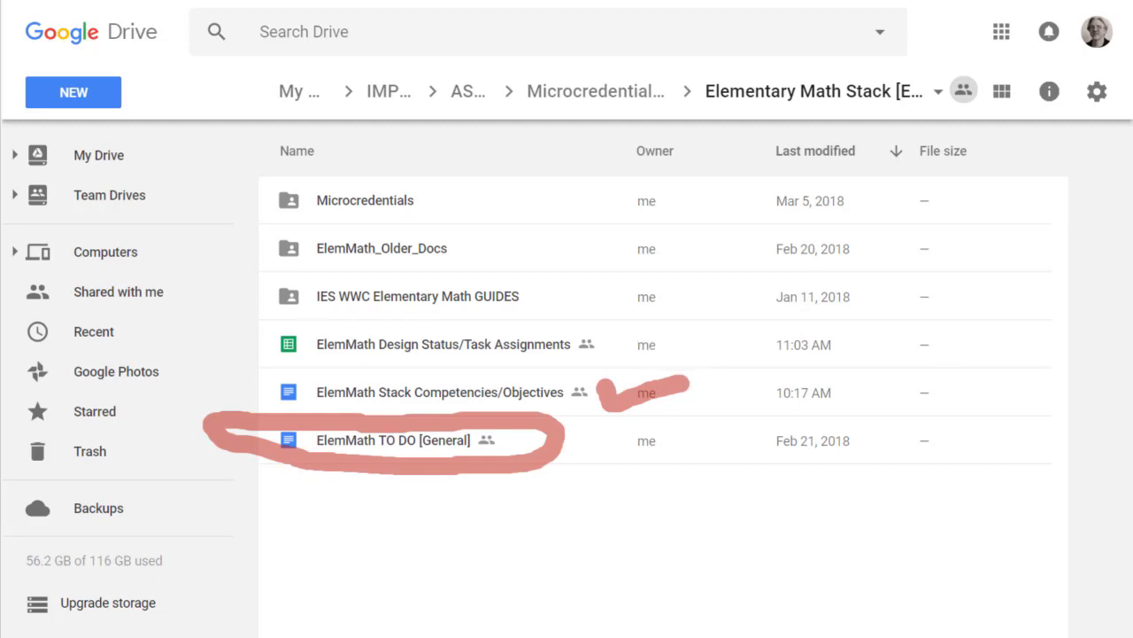
{"action": "key", "text": "Escape"}
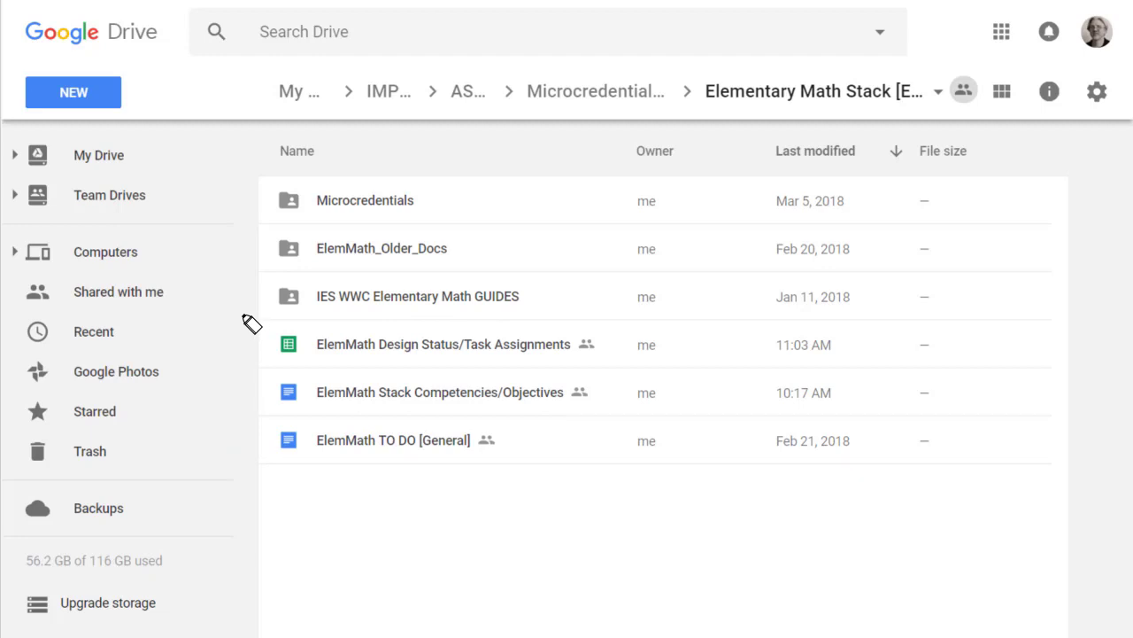
Step: Circle the Design Status/Task Assignments spreadsheet, clear it, and open the Microcredentials folder
{"action": "mouse_move", "coordinate": [241, 310]}
{"action": "left_mouse_down"}
{"action": "mouse_move", "coordinate": [350, 387]}
{"action": "mouse_move", "coordinate": [653, 383]}
{"action": "mouse_move", "coordinate": [647, 334]}
{"action": "mouse_move", "coordinate": [252, 311]}
{"action": "left_mouse_up"}
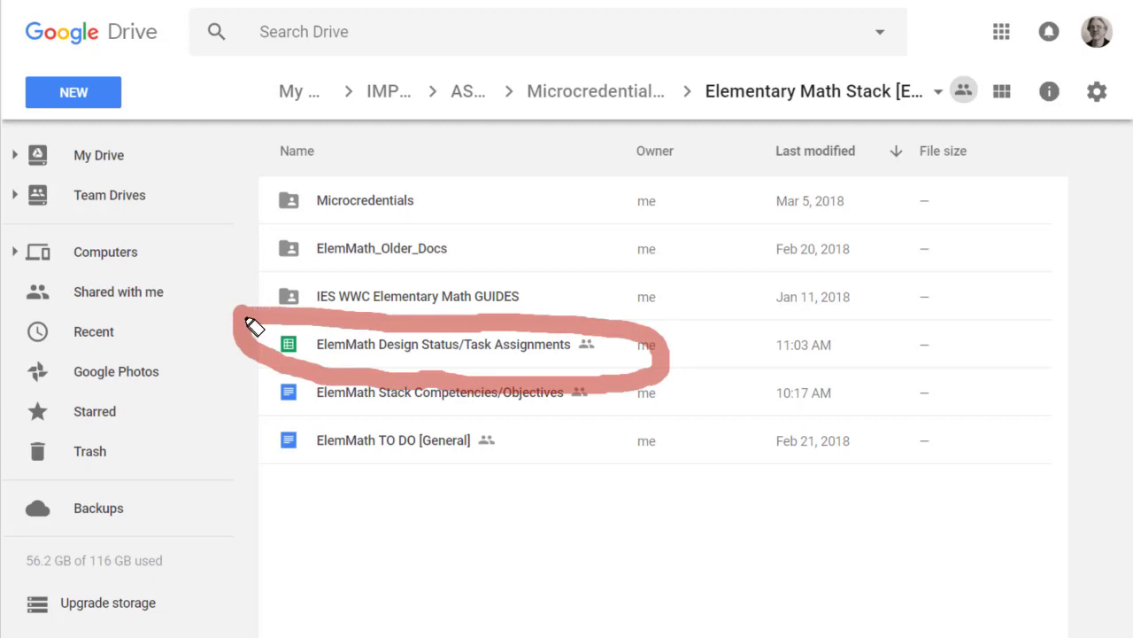
{"action": "key", "text": "Escape"}
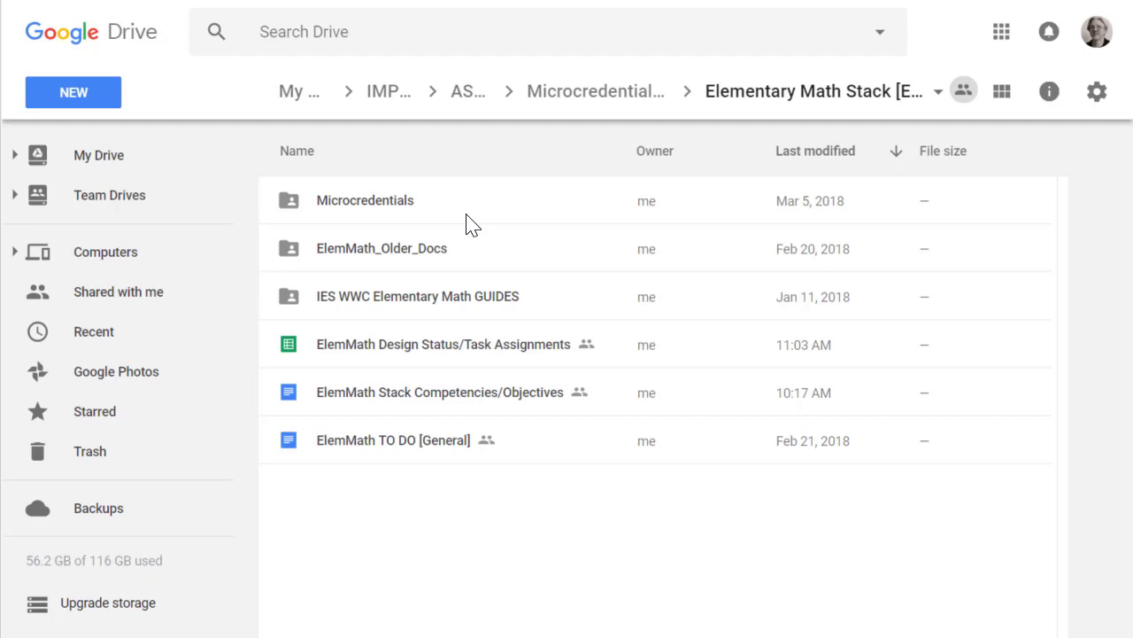
{"action": "left_click", "coordinate": [369, 203]}
{"action": "double_click", "coordinate": [369, 201]}
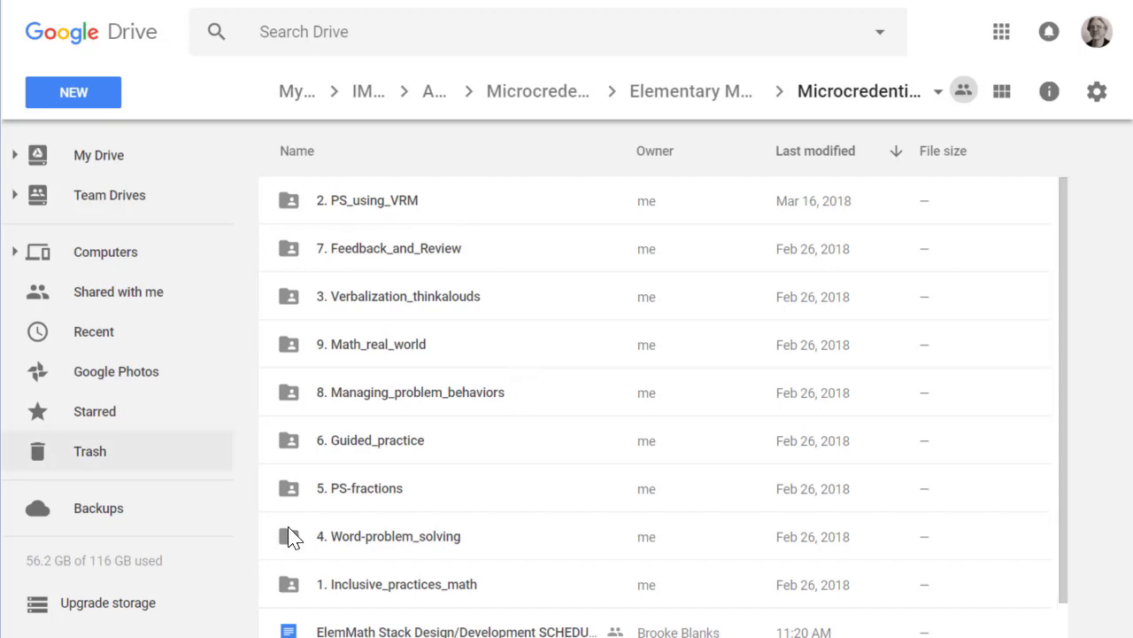
Step: Circle the ElemMath Stack Design/Development SCHEDULE doc in the Microcredentials list and open it
{"action": "scroll", "coordinate": [547, 408], "scroll_direction": "down", "scroll_amount": 1}
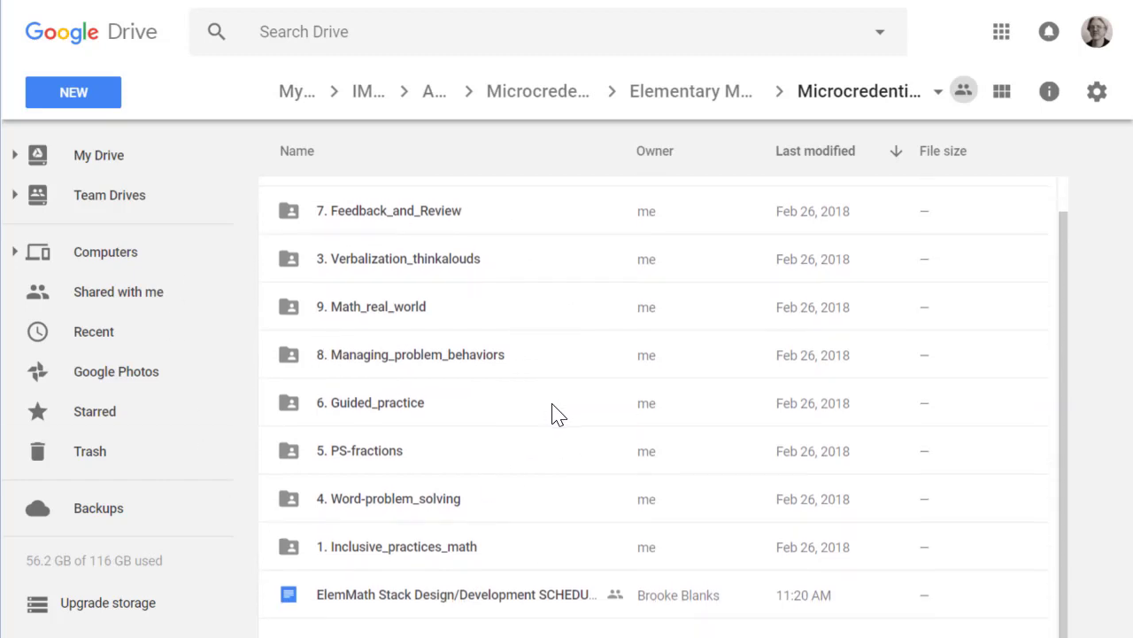
{"action": "scroll", "coordinate": [569, 438], "scroll_direction": "up", "scroll_amount": 1}
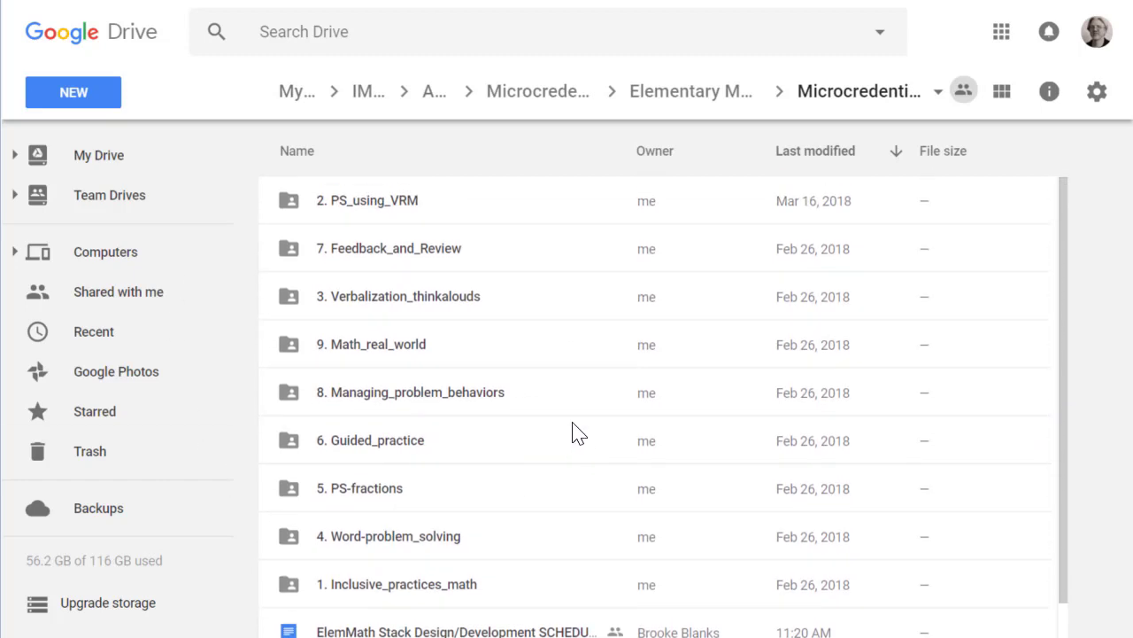
{"action": "scroll", "coordinate": [577, 434], "scroll_direction": "down", "scroll_amount": 1}
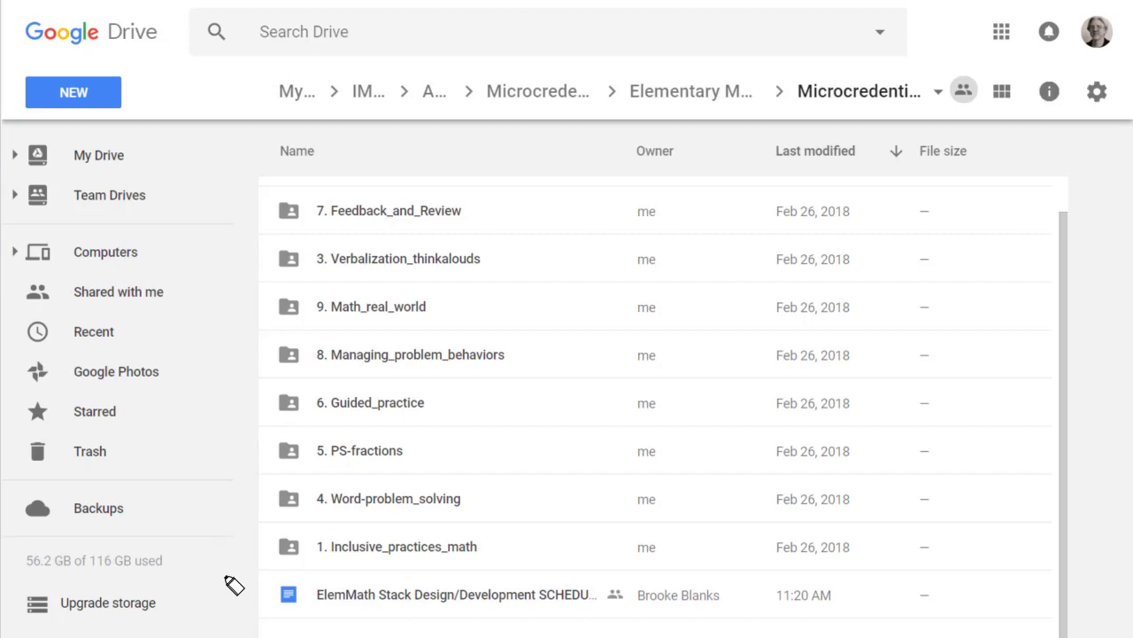
{"action": "mouse_move", "coordinate": [217, 568]}
{"action": "left_mouse_down"}
{"action": "mouse_move", "coordinate": [616, 624]}
{"action": "mouse_move", "coordinate": [797, 587]}
{"action": "mouse_move", "coordinate": [297, 549]}
{"action": "mouse_move", "coordinate": [210, 560]}
{"action": "left_mouse_up"}
{"action": "double_click", "coordinate": [418, 594]}
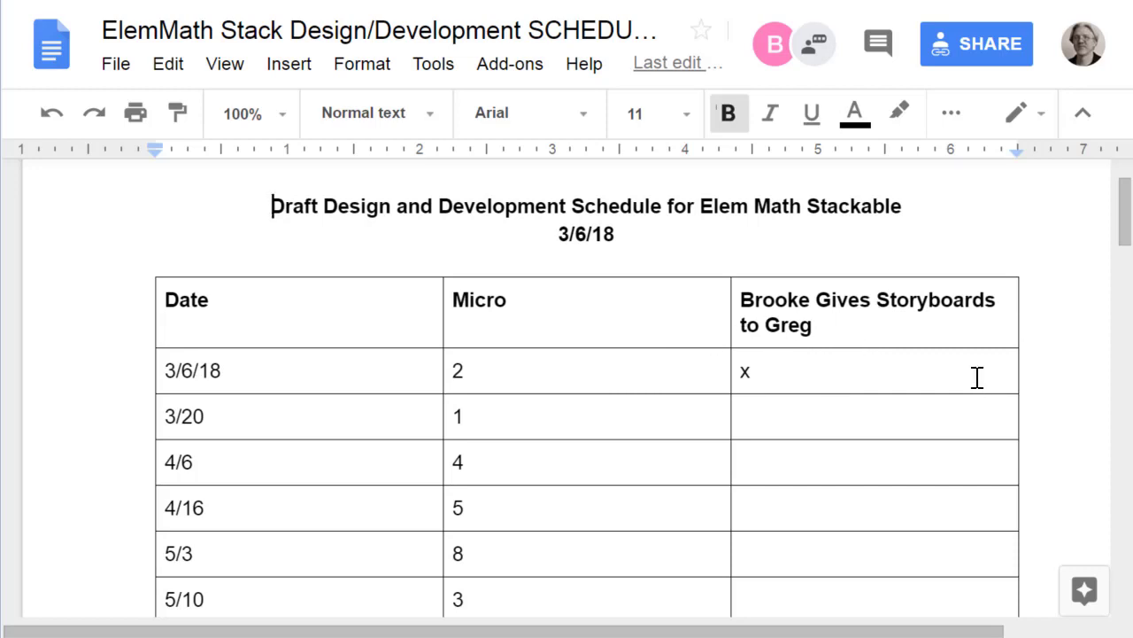
Step: Scroll through the schedule document's draft tables of dates and micros
{"action": "scroll", "coordinate": [977, 376], "scroll_direction": "down", "scroll_amount": 4}
{"action": "scroll", "coordinate": [954, 363], "scroll_direction": "down", "scroll_amount": 3}
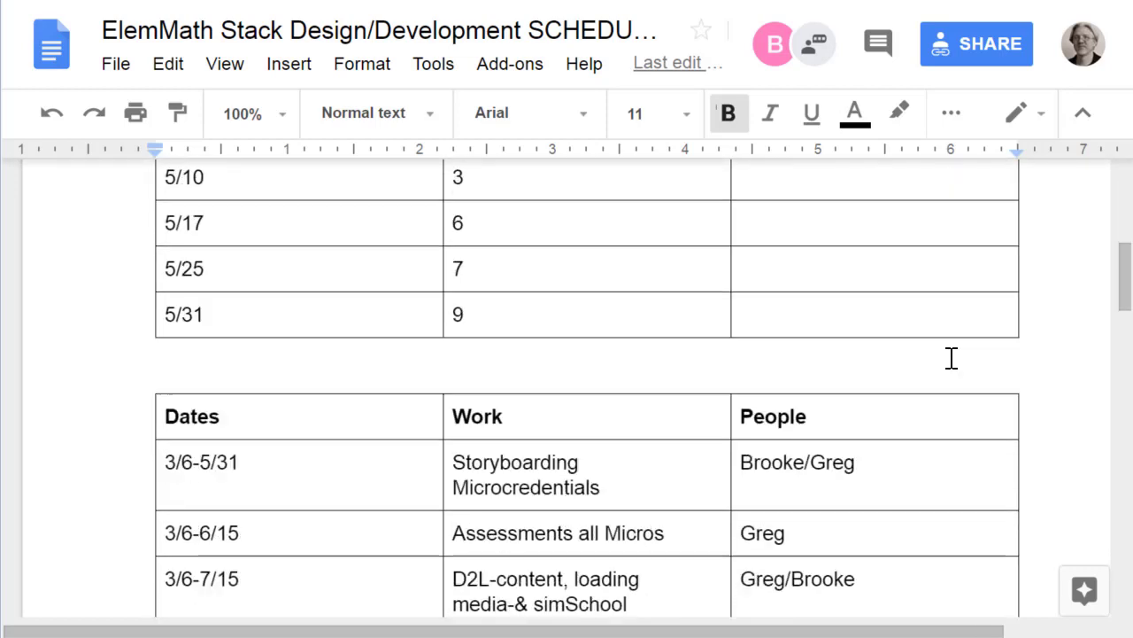
{"action": "scroll", "coordinate": [931, 332], "scroll_direction": "down", "scroll_amount": 4}
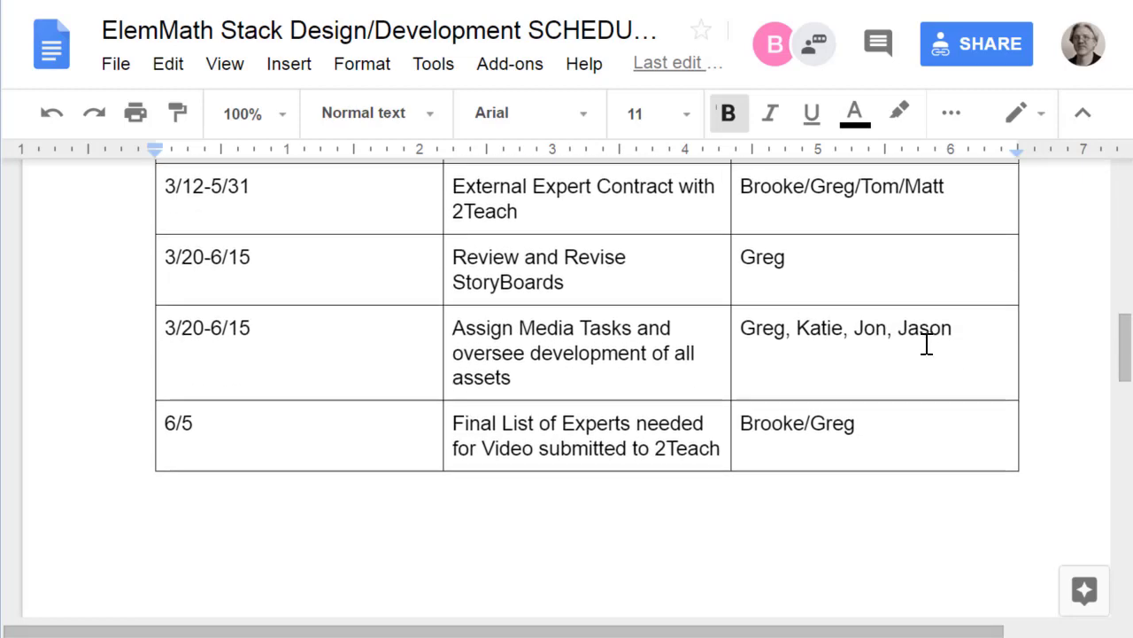
{"action": "scroll", "coordinate": [931, 344], "scroll_direction": "up", "scroll_amount": 5}
{"action": "scroll", "coordinate": [931, 337], "scroll_direction": "up", "scroll_amount": 6}
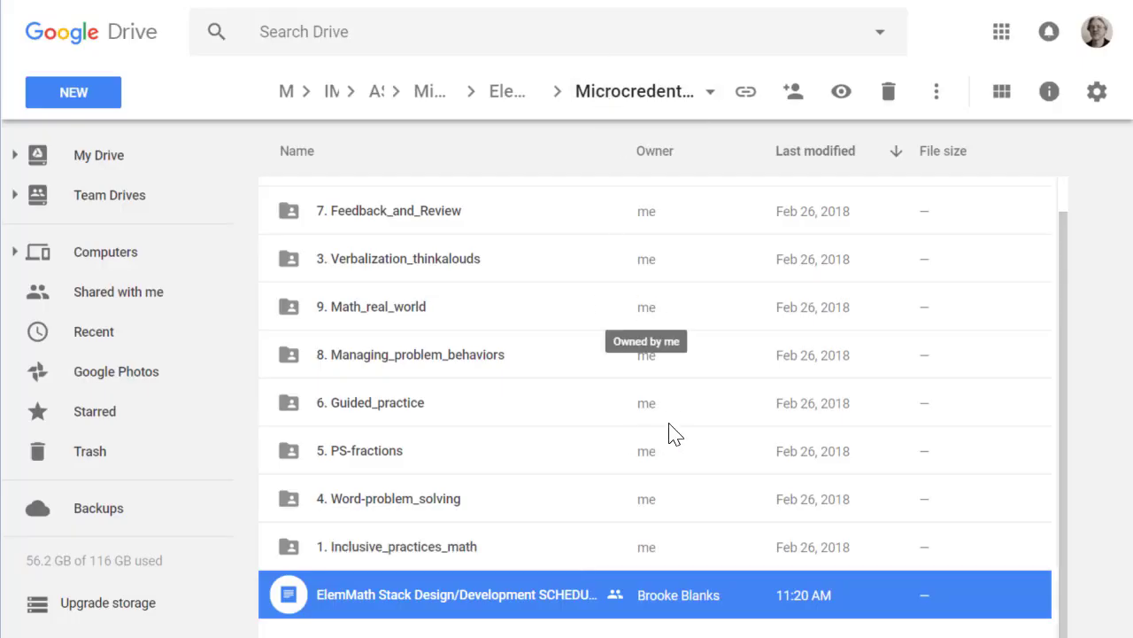
Step: Open the 2. PS_using_VRM folder and its PS_using_VRM_SCOPING document
{"action": "scroll", "coordinate": [584, 425], "scroll_direction": "up", "scroll_amount": 1}
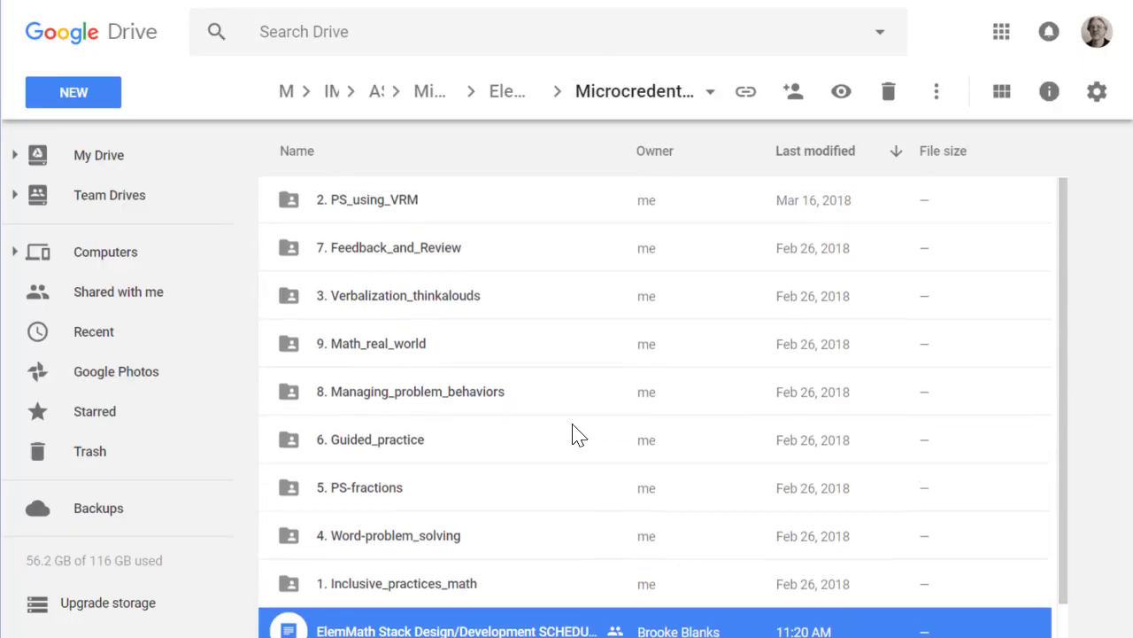
{"action": "double_click", "coordinate": [366, 201]}
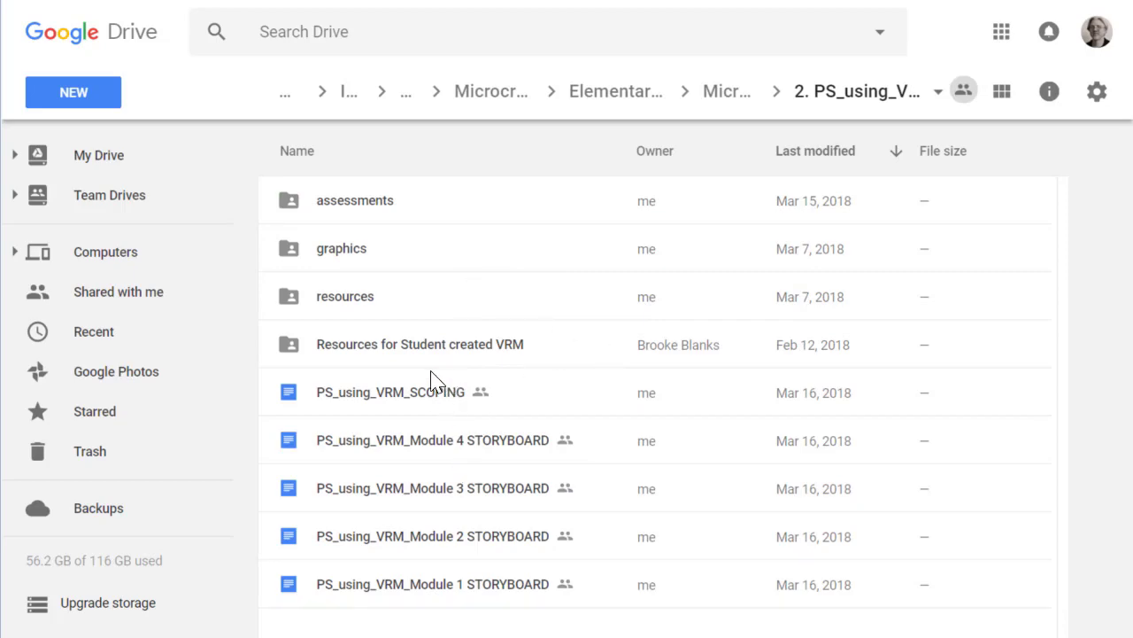
{"action": "double_click", "coordinate": [501, 405]}
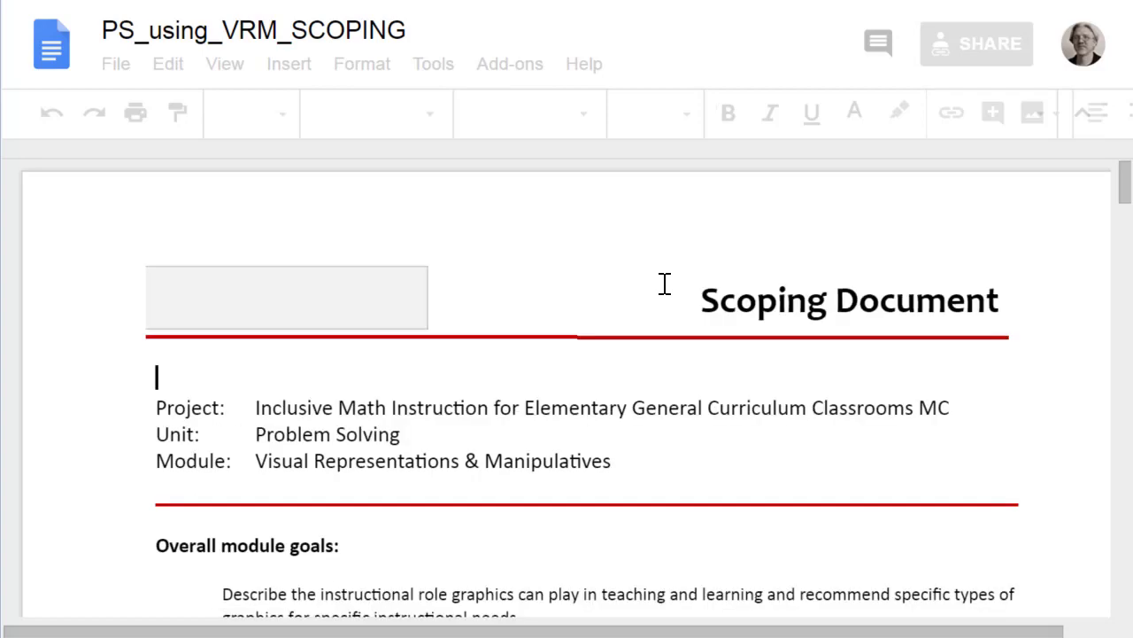
Step: Scroll through the PS_using_VRM_SCOPING document's topic table
{"action": "scroll", "coordinate": [646, 332], "scroll_direction": "down", "scroll_amount": 1}
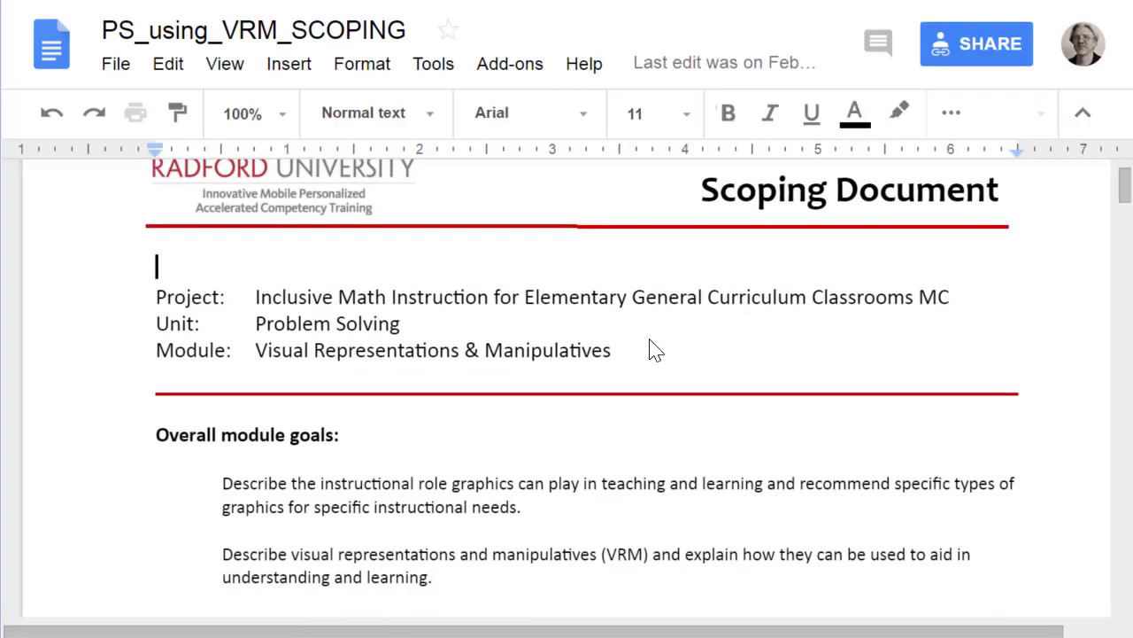
{"action": "scroll", "coordinate": [682, 334], "scroll_direction": "down", "scroll_amount": 5}
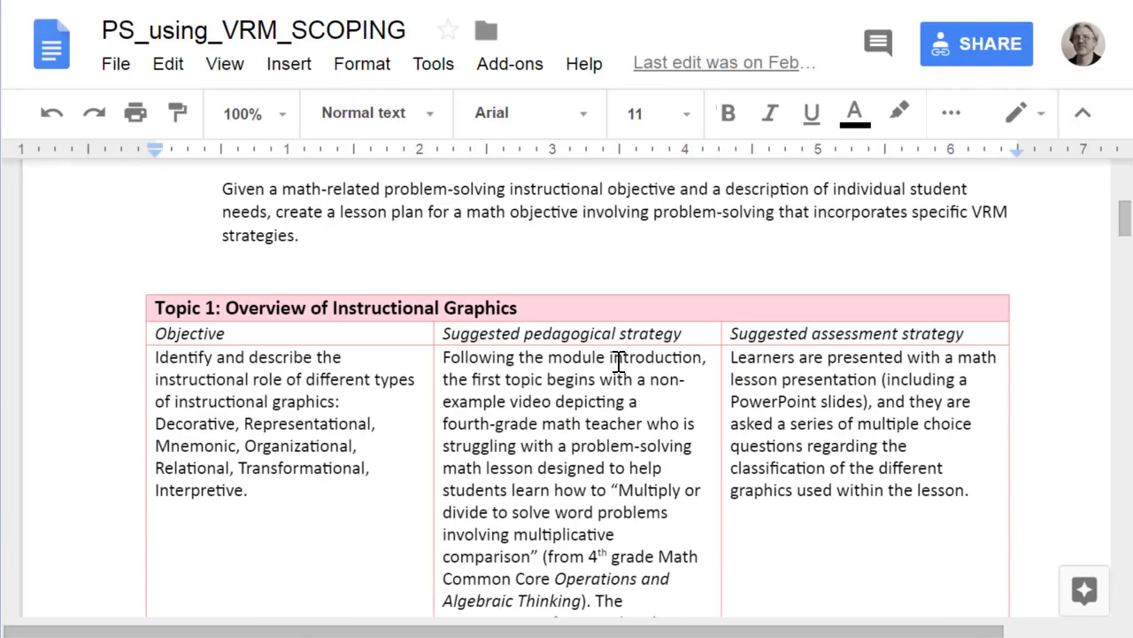
{"action": "scroll", "coordinate": [617, 333], "scroll_direction": "down", "scroll_amount": 3}
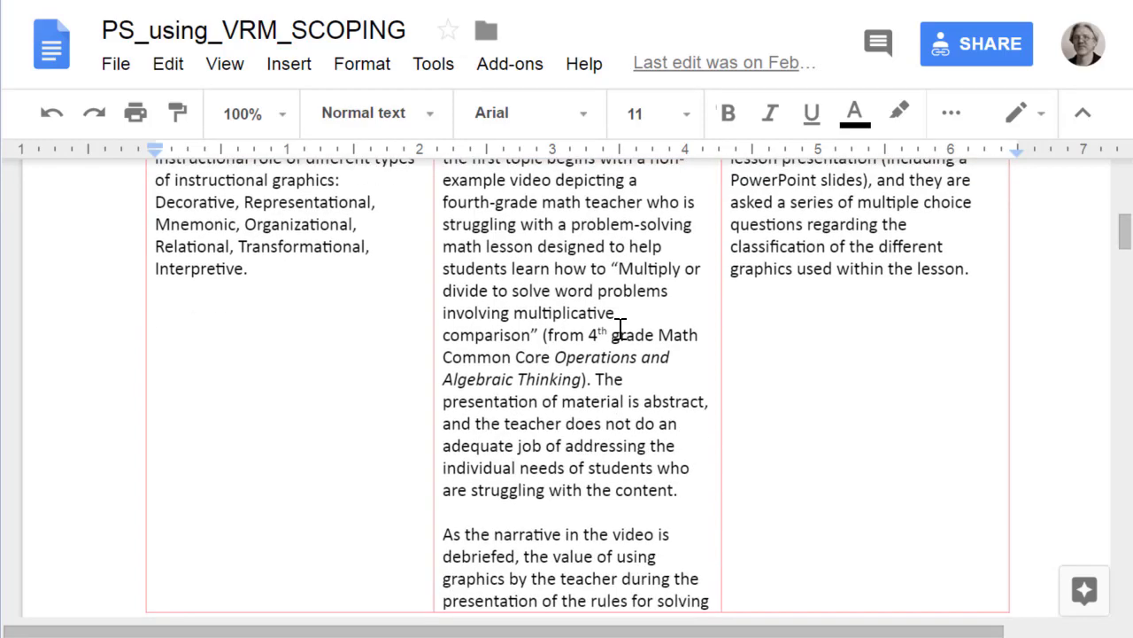
{"action": "scroll", "coordinate": [620, 328], "scroll_direction": "up", "scroll_amount": 3}
{"action": "scroll", "coordinate": [624, 324], "scroll_direction": "down", "scroll_amount": 12}
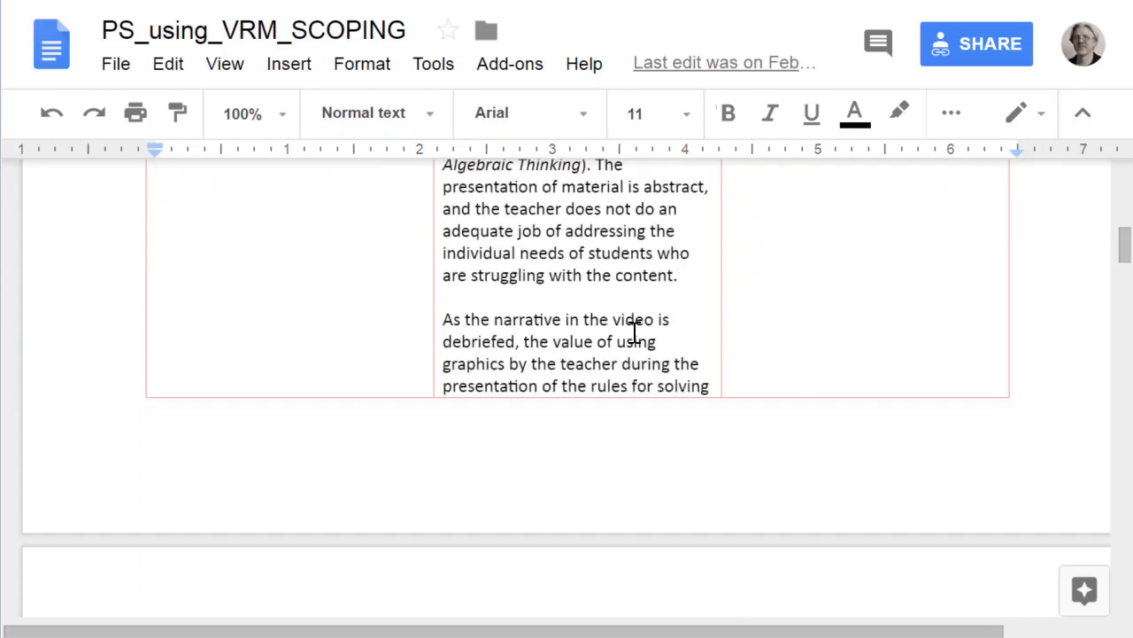
{"action": "scroll", "coordinate": [644, 352], "scroll_direction": "down", "scroll_amount": 5}
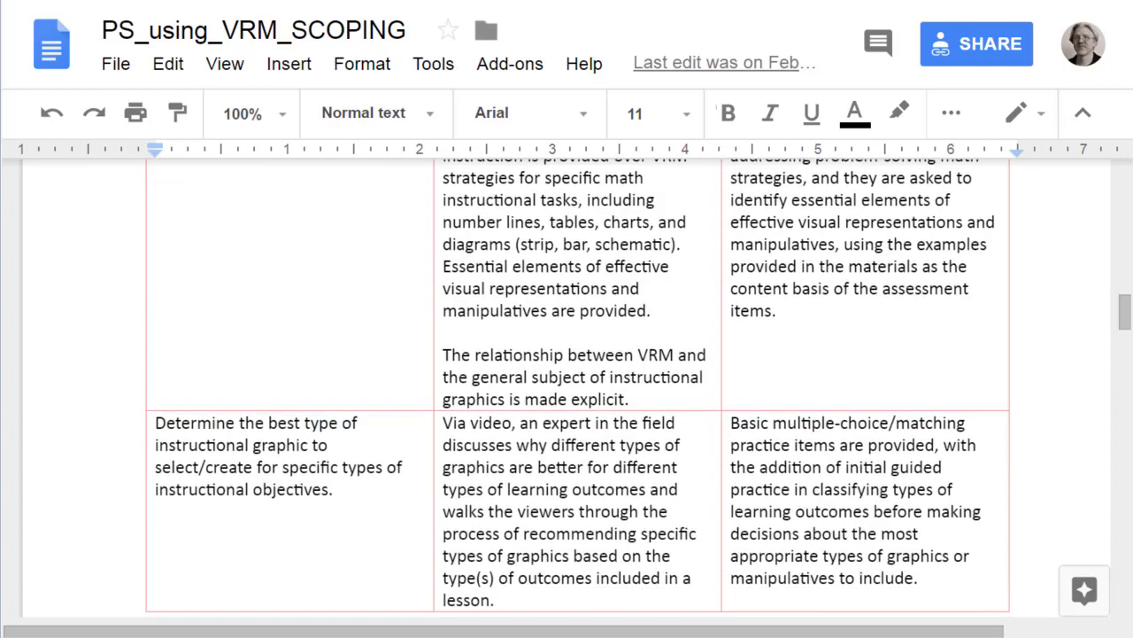
{"action": "scroll", "coordinate": [553, 208], "scroll_direction": "up", "scroll_amount": 5}
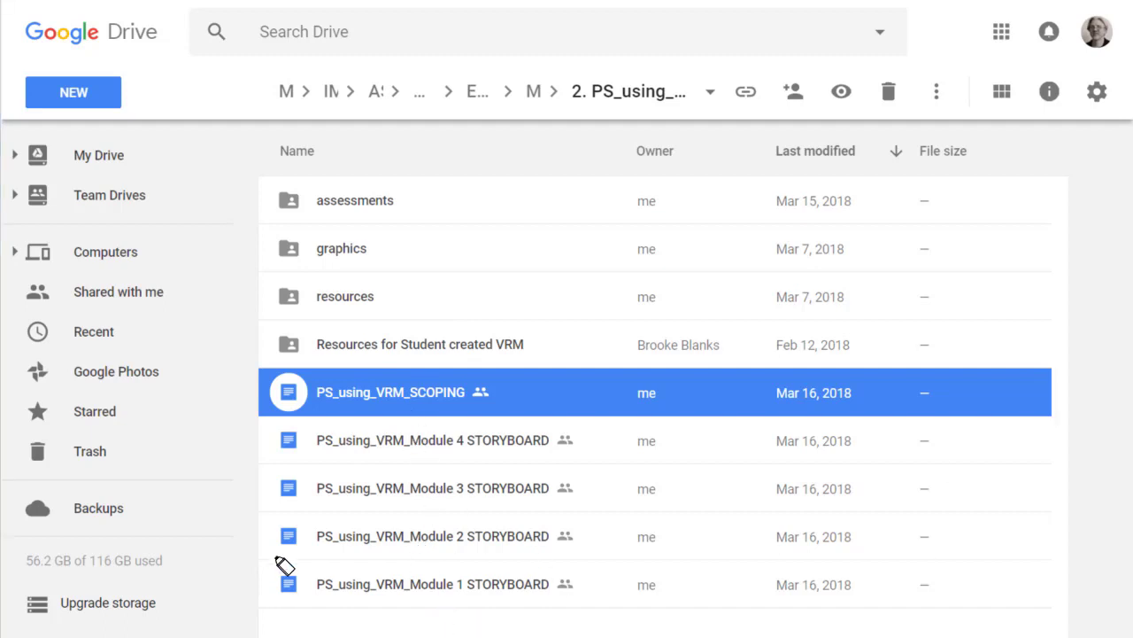
Step: Circle the Module 1–4 storyboard docs and open PS_using_VRM_Module 1 STORYBOARD
{"action": "mouse_move", "coordinate": [265, 569]}
{"action": "left_mouse_down"}
{"action": "mouse_move", "coordinate": [531, 634]}
{"action": "mouse_move", "coordinate": [721, 535]}
{"action": "mouse_move", "coordinate": [207, 553]}
{"action": "left_mouse_up"}
{"action": "double_click", "coordinate": [485, 589]}
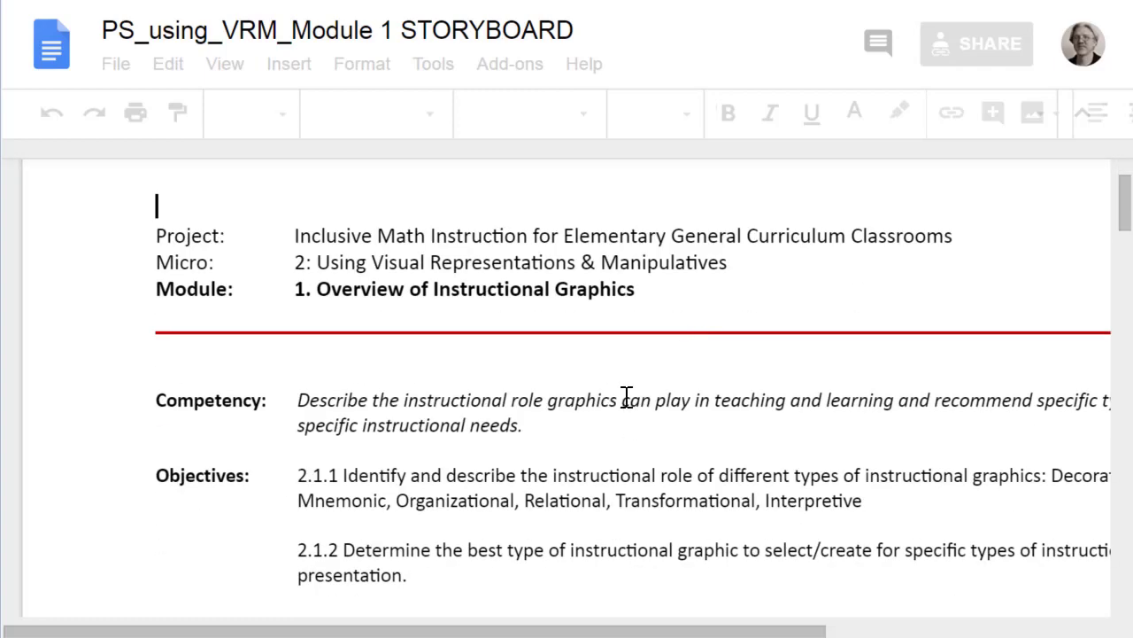
Step: Scroll the Module 1 storyboard, mark the Media Elements [Video 2.1a] entry, then clear the marks
{"action": "scroll", "coordinate": [629, 394], "scroll_direction": "down", "scroll_amount": 2}
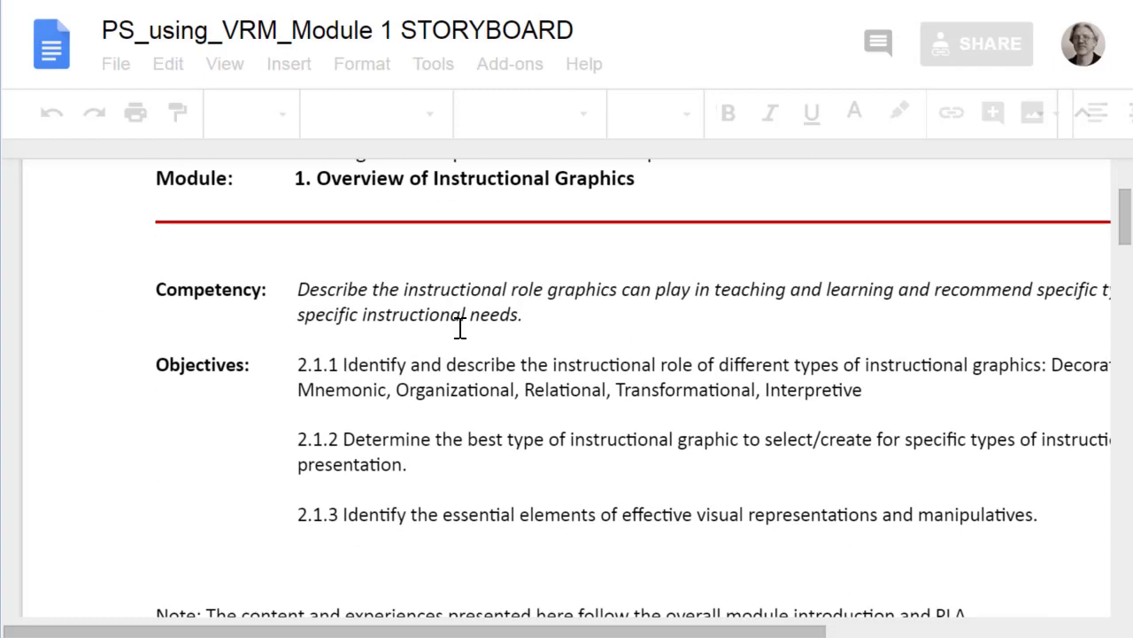
{"action": "scroll", "coordinate": [465, 332], "scroll_direction": "down", "scroll_amount": 2}
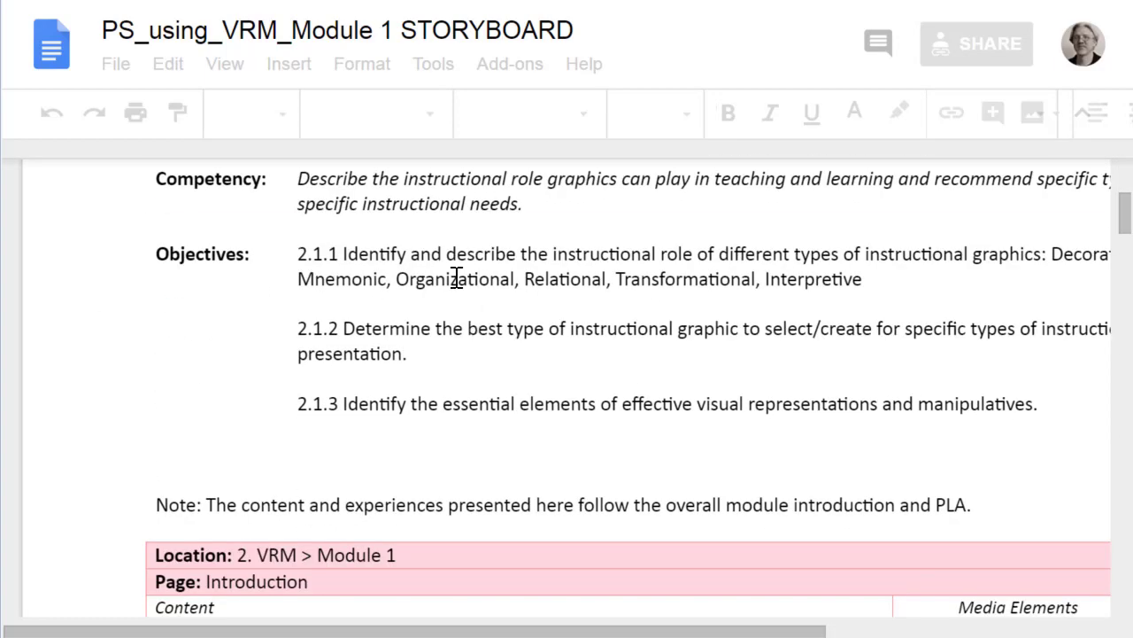
{"action": "scroll", "coordinate": [498, 316], "scroll_direction": "up", "scroll_amount": 1}
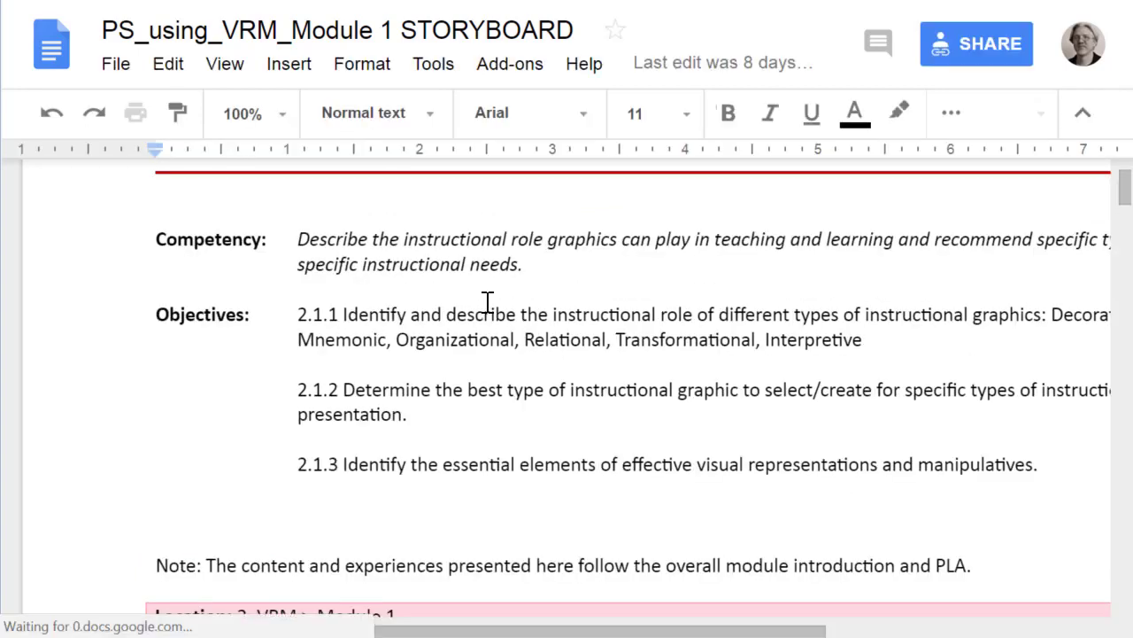
{"action": "scroll", "coordinate": [501, 312], "scroll_direction": "down", "scroll_amount": 8}
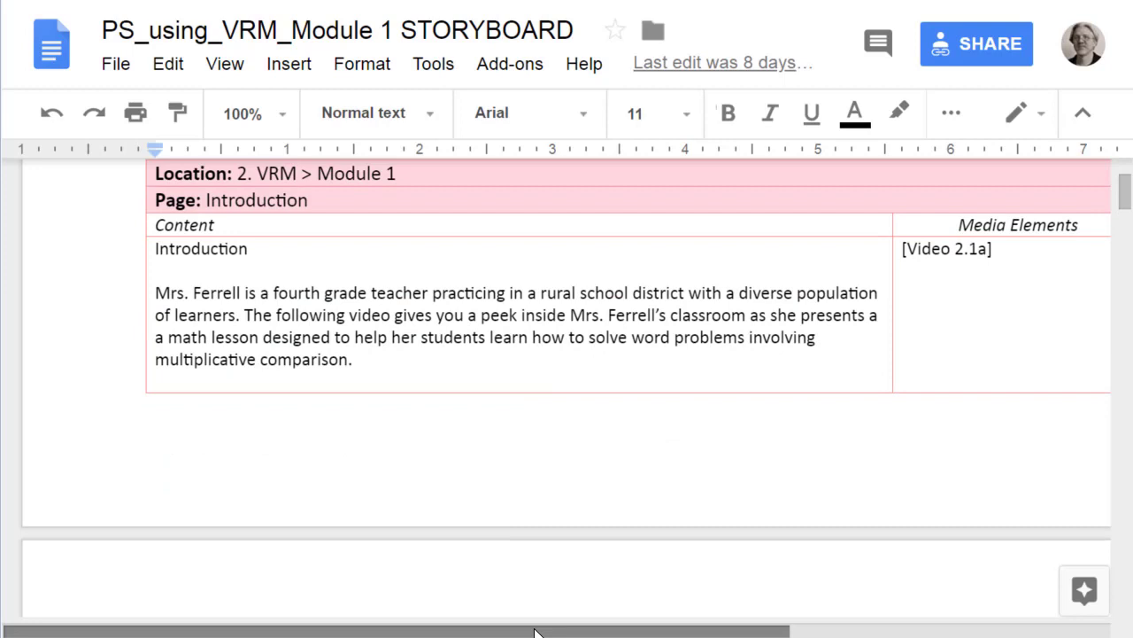
{"action": "left_click_drag", "start_coordinate": [535, 632], "coordinate": [843, 632]}
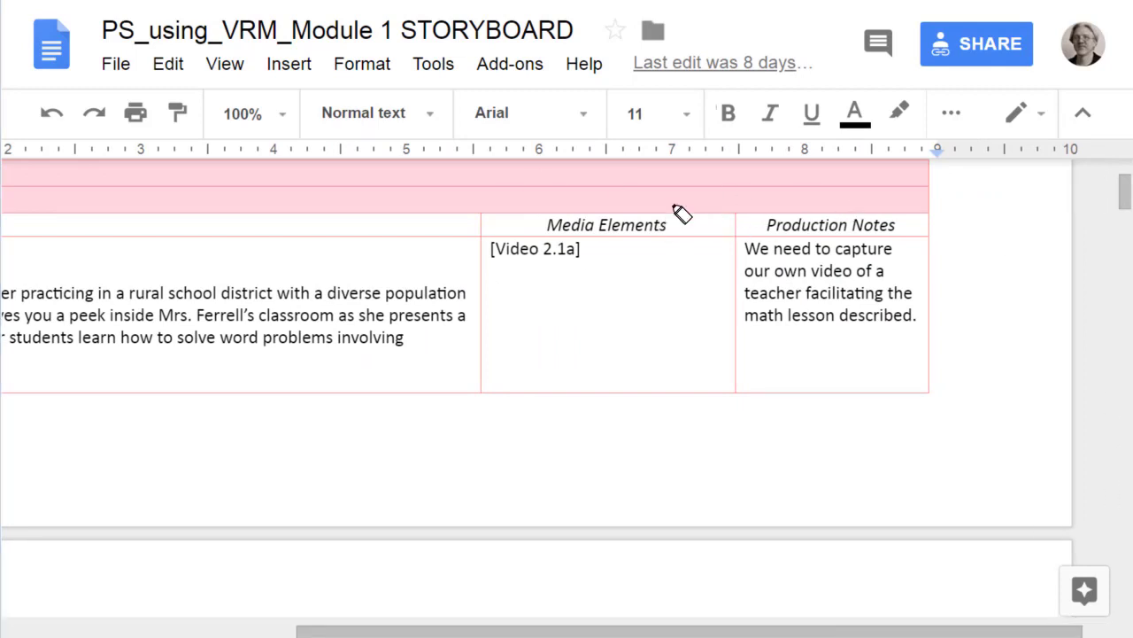
{"action": "mouse_move", "coordinate": [624, 188]}
{"action": "left_mouse_down"}
{"action": "mouse_move", "coordinate": [478, 209]}
{"action": "mouse_move", "coordinate": [711, 281]}
{"action": "mouse_move", "coordinate": [579, 193]}
{"action": "mouse_move", "coordinate": [531, 181]}
{"action": "left_mouse_up"}
{"action": "left_click_drag", "start_coordinate": [540, 266], "coordinate": [469, 266]}
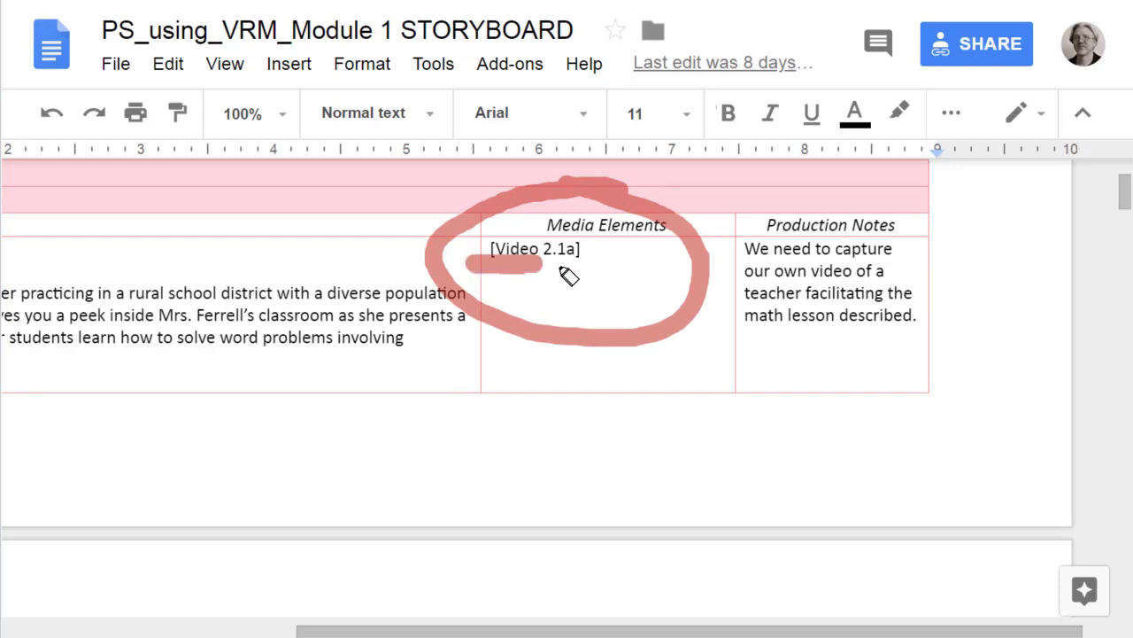
{"action": "left_click_drag", "start_coordinate": [555, 266], "coordinate": [576, 271]}
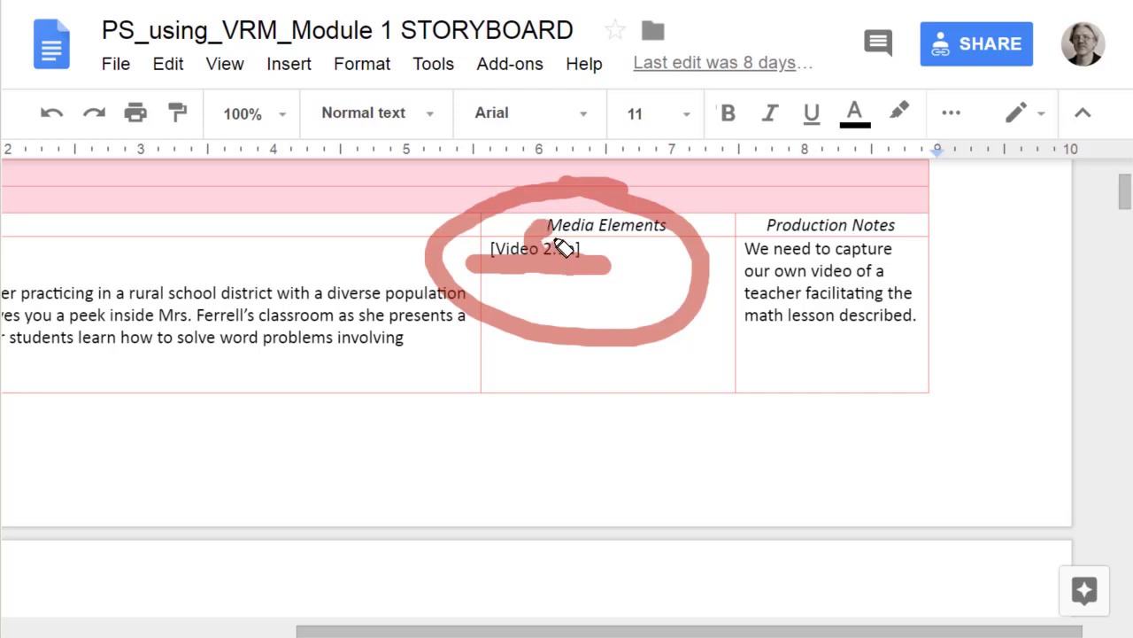
{"action": "left_click_drag", "start_coordinate": [542, 232], "coordinate": [587, 253]}
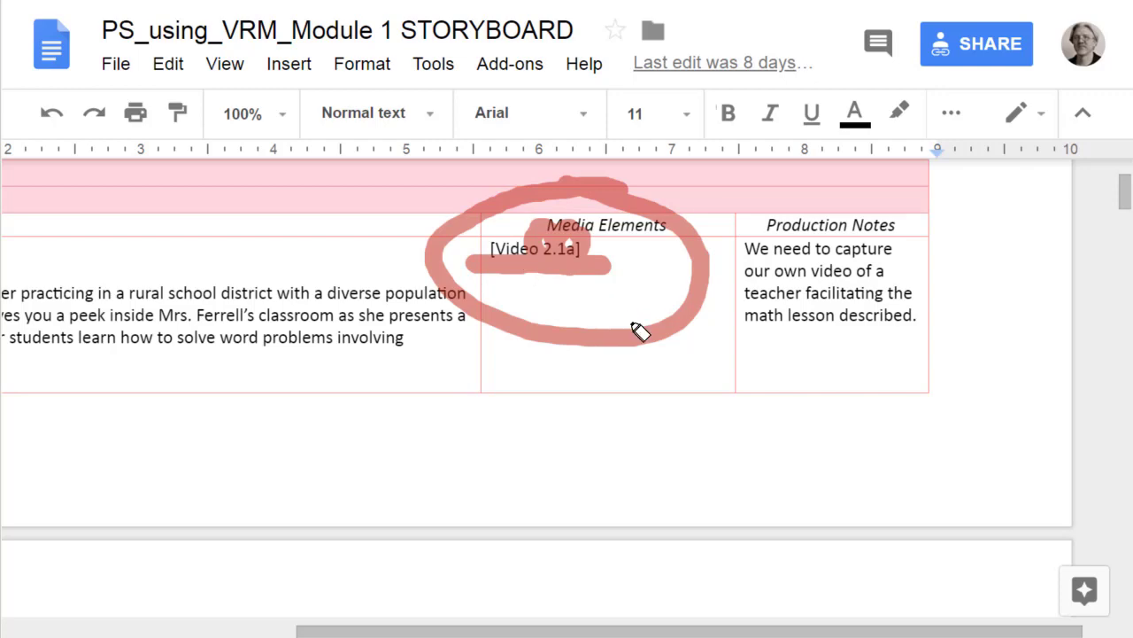
{"action": "key", "text": "Escape"}
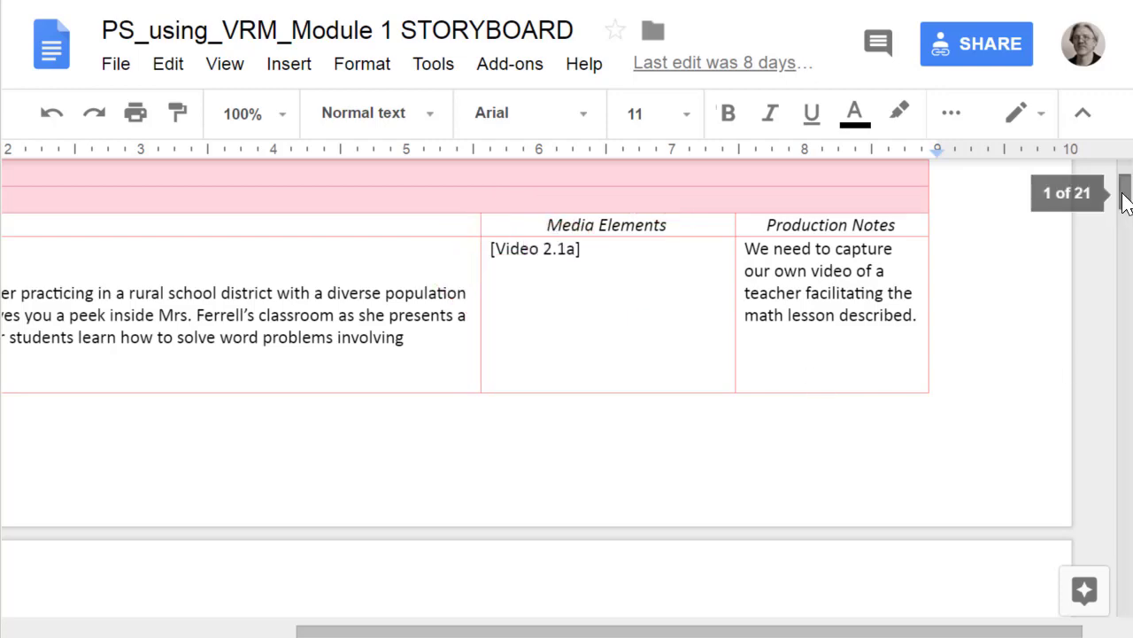
Step: Scroll down to the pie-chart practice question, circle it with its answer choices, then clear the ink
{"action": "left_click_drag", "start_coordinate": [1125, 191], "coordinate": [1127, 217]}
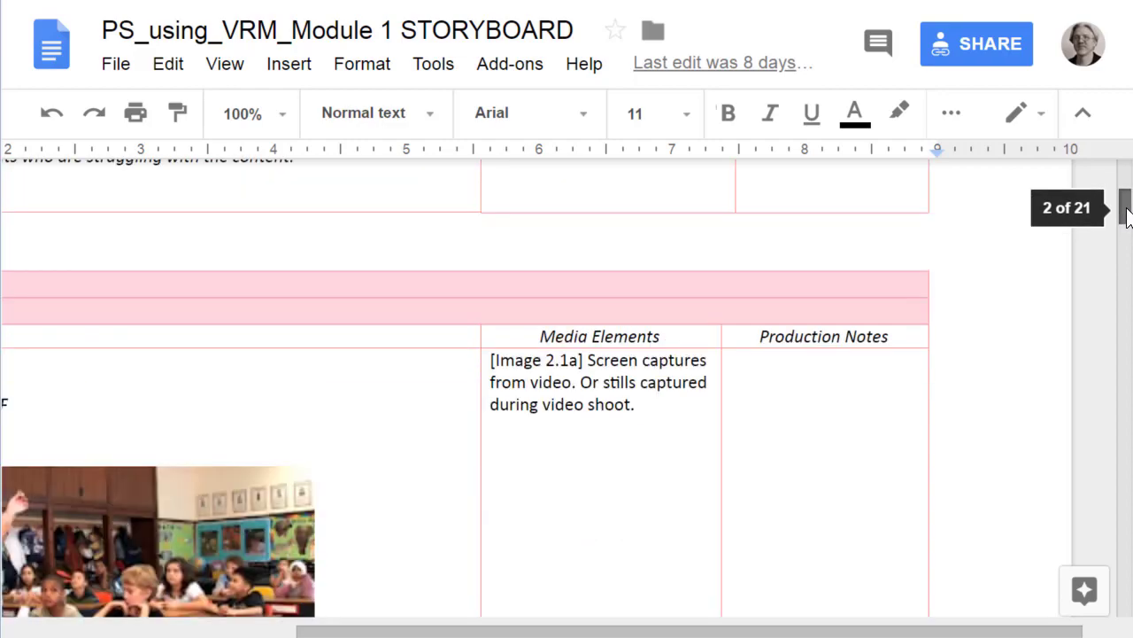
{"action": "left_click_drag", "start_coordinate": [1128, 215], "coordinate": [1127, 292]}
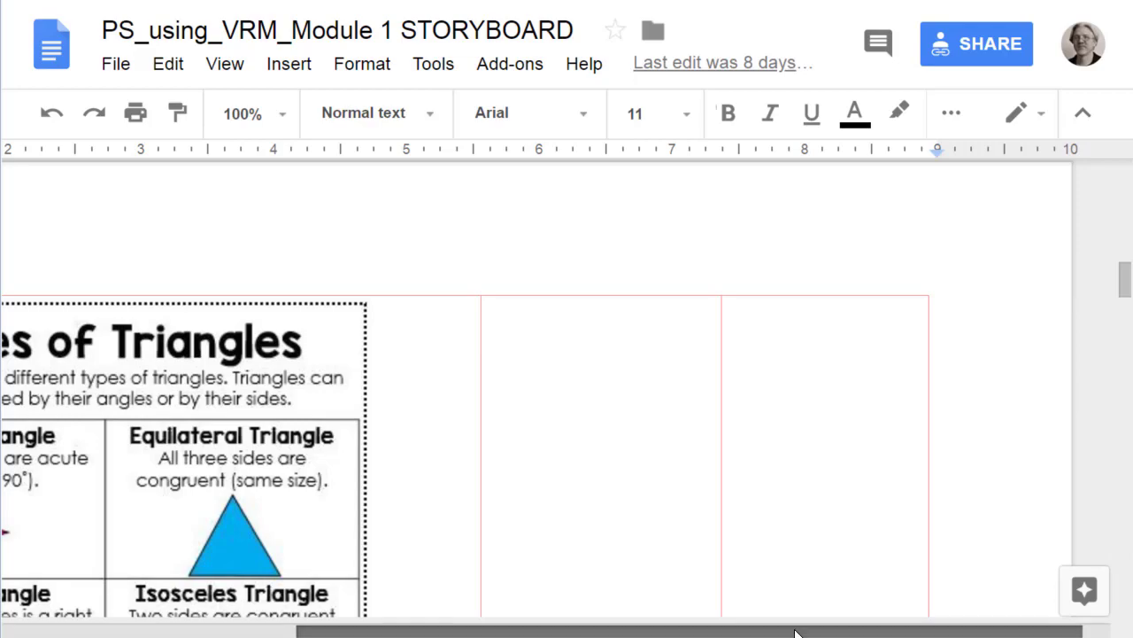
{"action": "left_click_drag", "start_coordinate": [832, 627], "coordinate": [645, 625]}
{"action": "left_click_drag", "start_coordinate": [1127, 280], "coordinate": [1128, 308]}
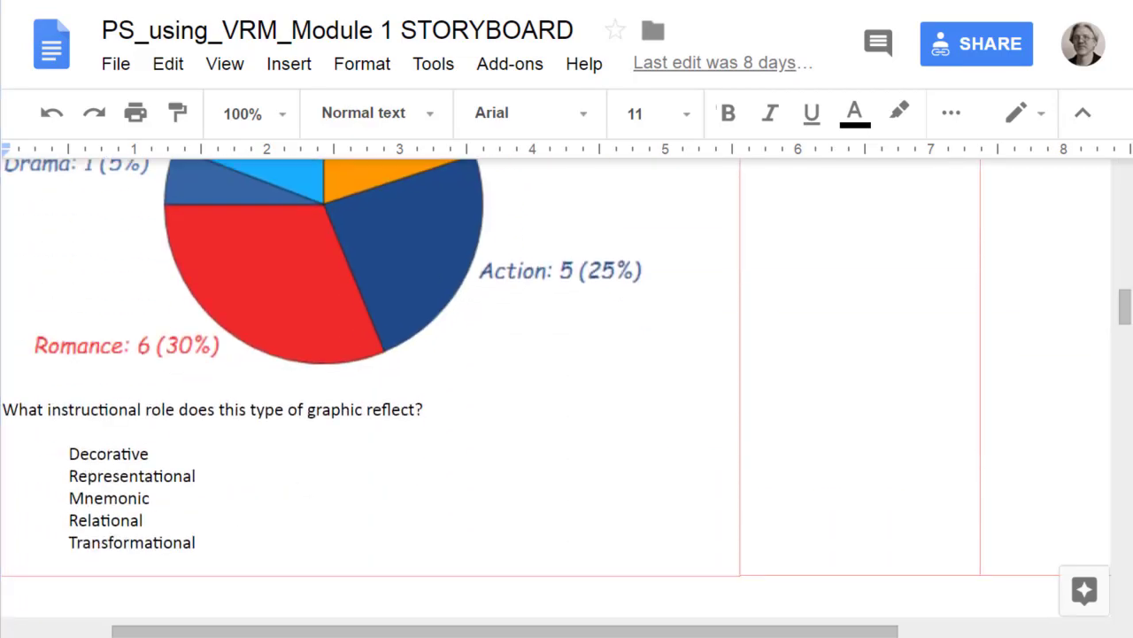
{"action": "mouse_move", "coordinate": [37, 387]}
{"action": "left_mouse_down"}
{"action": "mouse_move", "coordinate": [12, 397]}
{"action": "mouse_move", "coordinate": [57, 544]}
{"action": "mouse_move", "coordinate": [526, 524]}
{"action": "mouse_move", "coordinate": [333, 384]}
{"action": "left_mouse_up"}
{"action": "left_click_drag", "start_coordinate": [260, 390], "coordinate": [16, 388]}
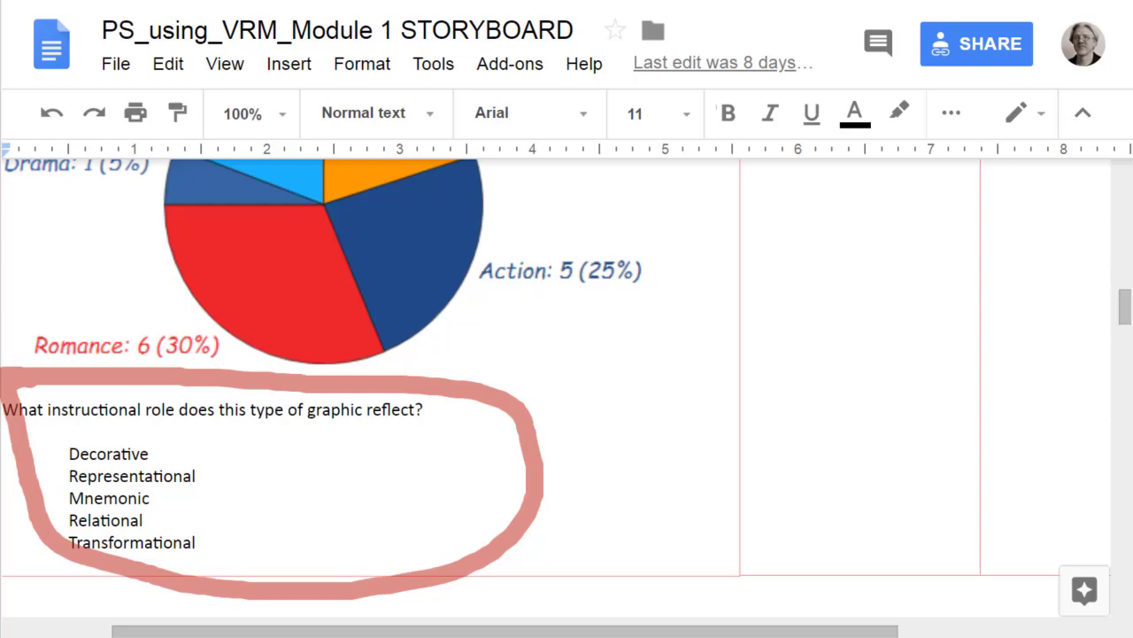
{"action": "key", "text": "Escape"}
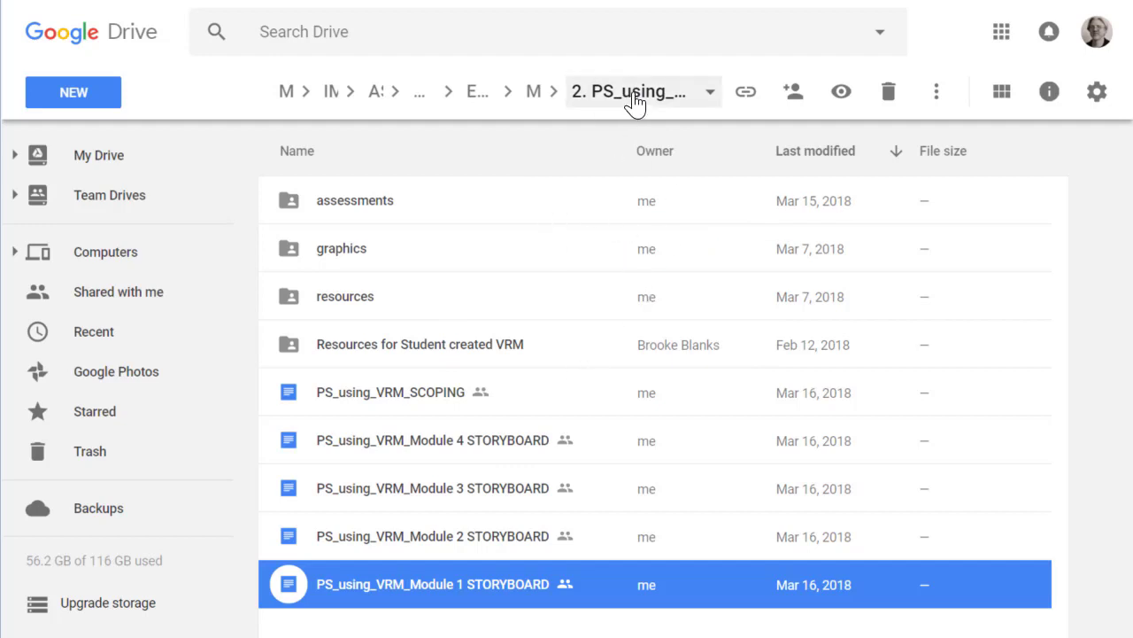
Step: Go up through Microcredentials to Elementary Math Stack and open ElemMath Stack Competencies/Objectives
{"action": "left_click", "coordinate": [534, 95]}
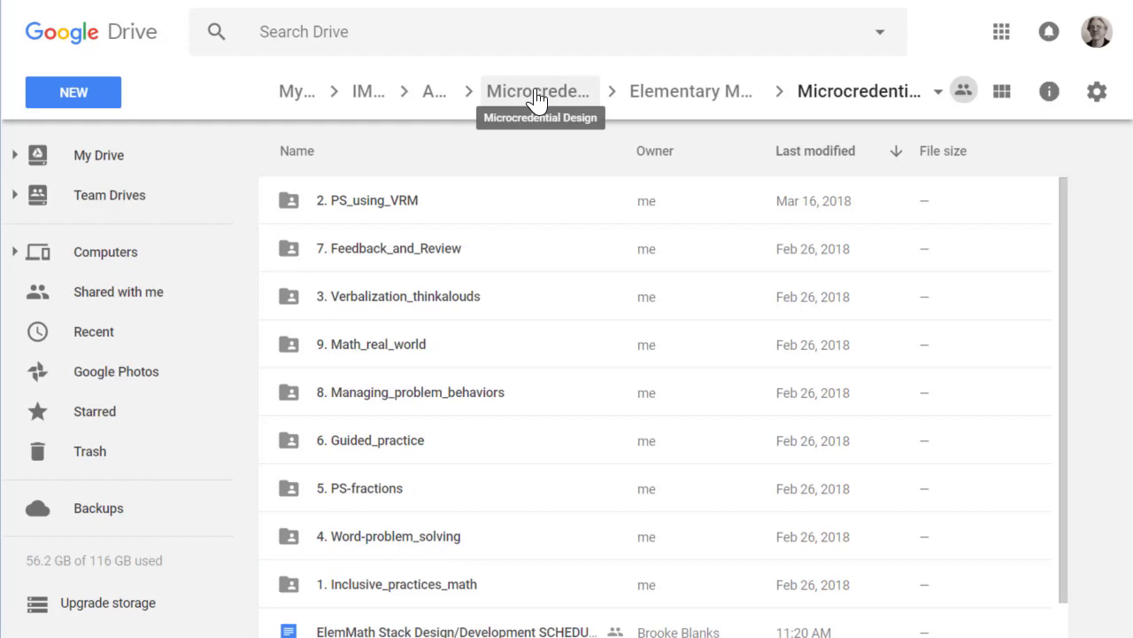
{"action": "left_click", "coordinate": [691, 104]}
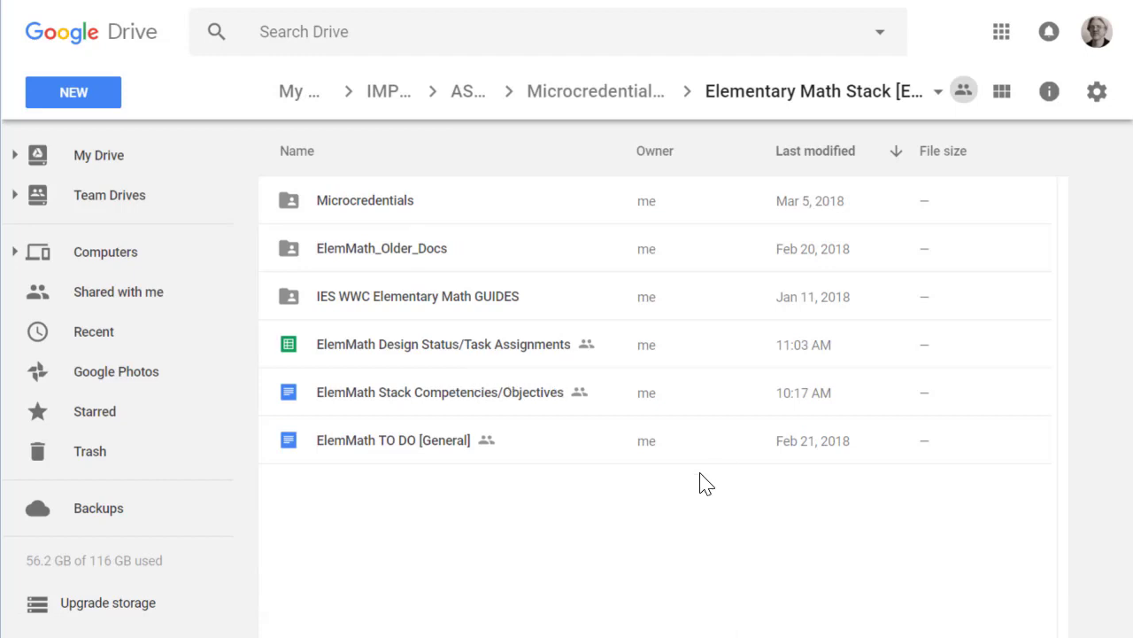
{"action": "double_click", "coordinate": [475, 399]}
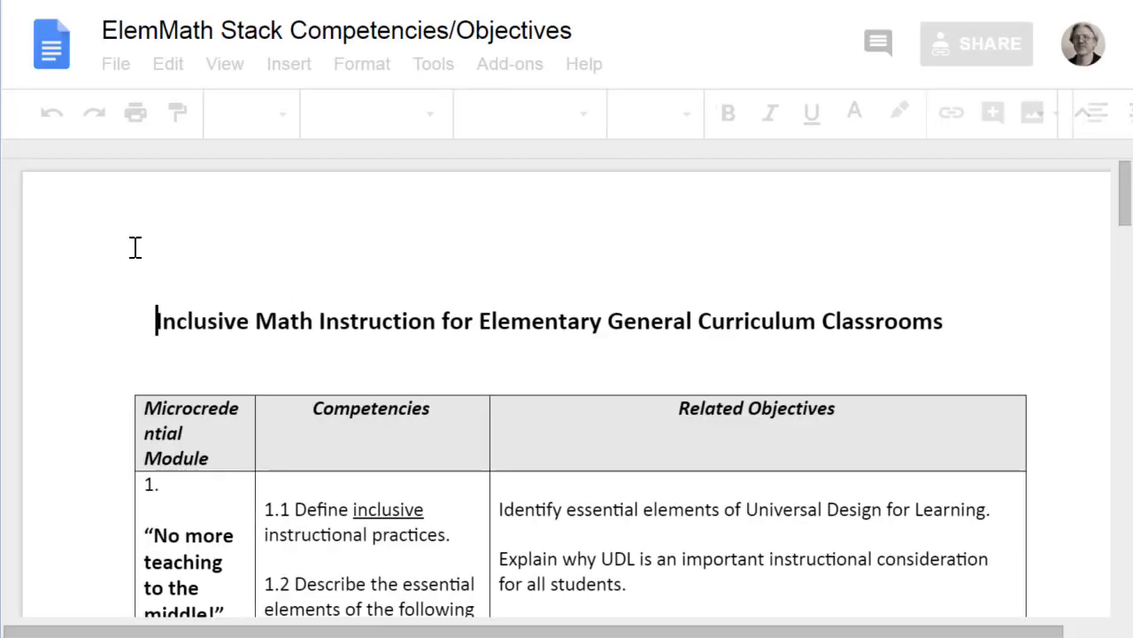
Step: Scroll down through the Inclusive Math Instruction competencies table
{"action": "scroll", "coordinate": [620, 399], "scroll_direction": "down", "scroll_amount": 2}
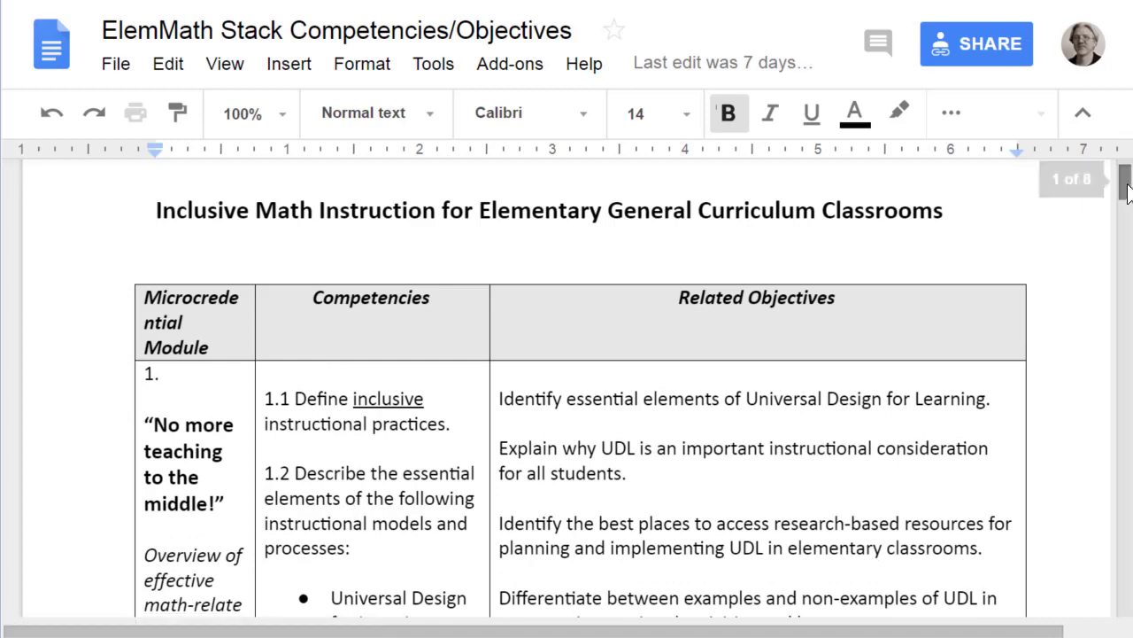
{"action": "scroll", "coordinate": [1128, 195], "scroll_direction": "down", "scroll_amount": 3}
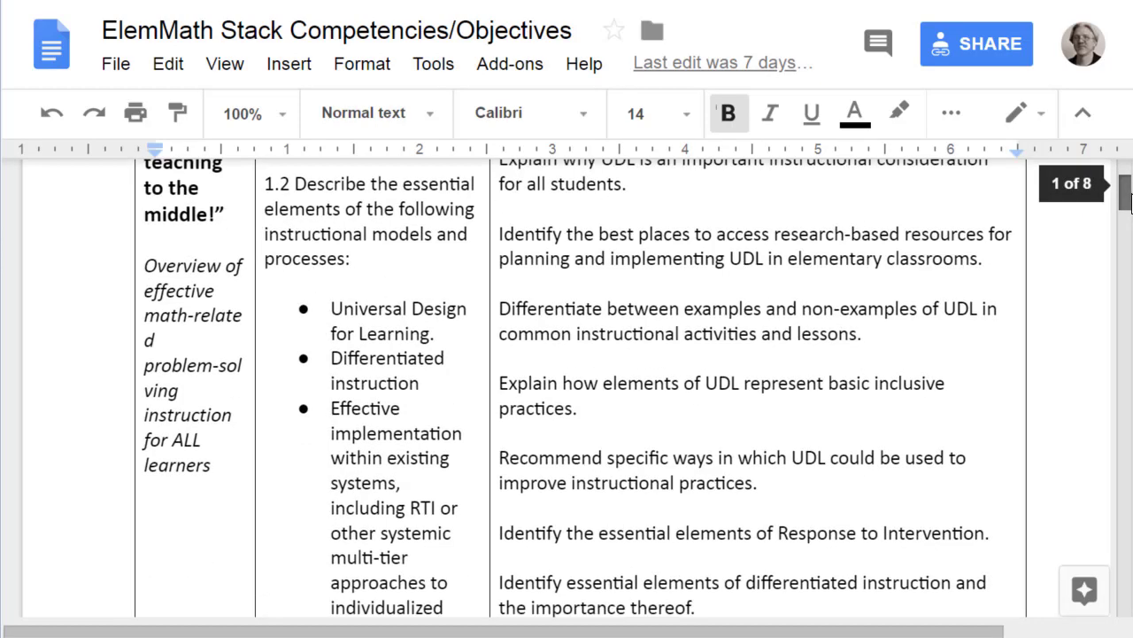
{"action": "scroll", "coordinate": [1128, 195], "scroll_direction": "down", "scroll_amount": 1}
{"action": "scroll", "coordinate": [620, 398], "scroll_direction": "up", "scroll_amount": 3}
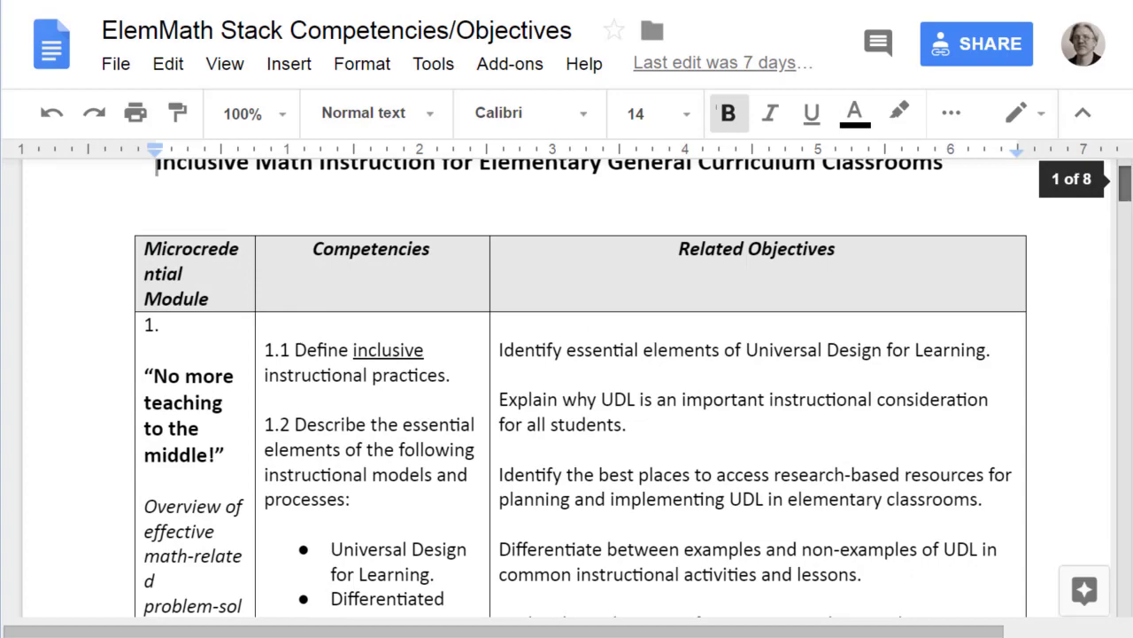
{"action": "scroll", "coordinate": [567, 390], "scroll_direction": "down", "scroll_amount": 15}
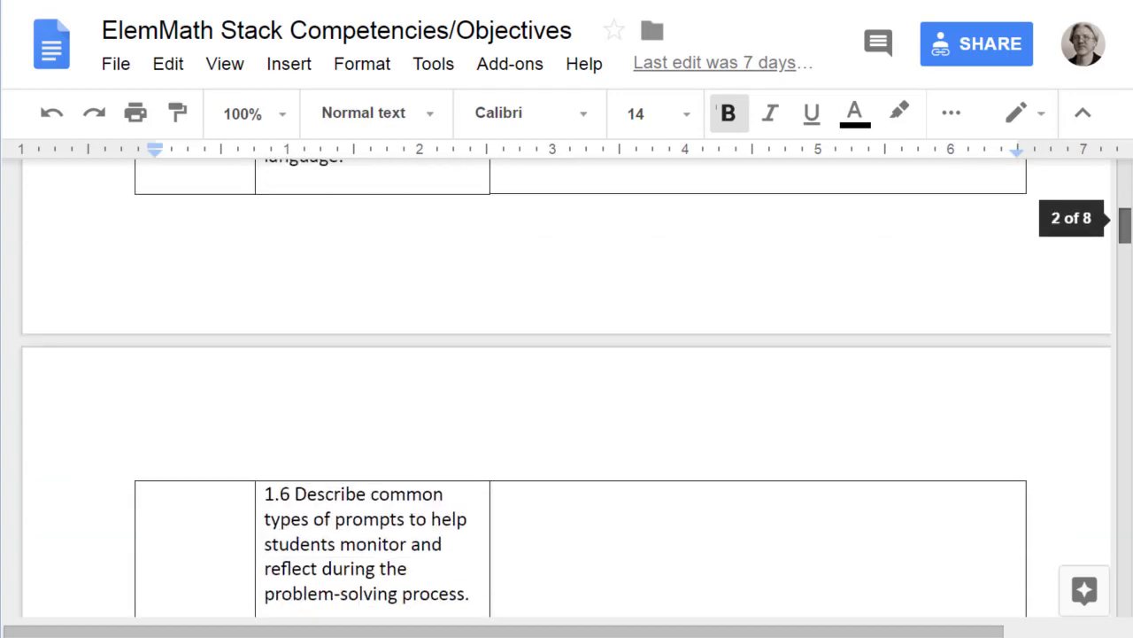
{"action": "scroll", "coordinate": [567, 390], "scroll_direction": "down", "scroll_amount": 6}
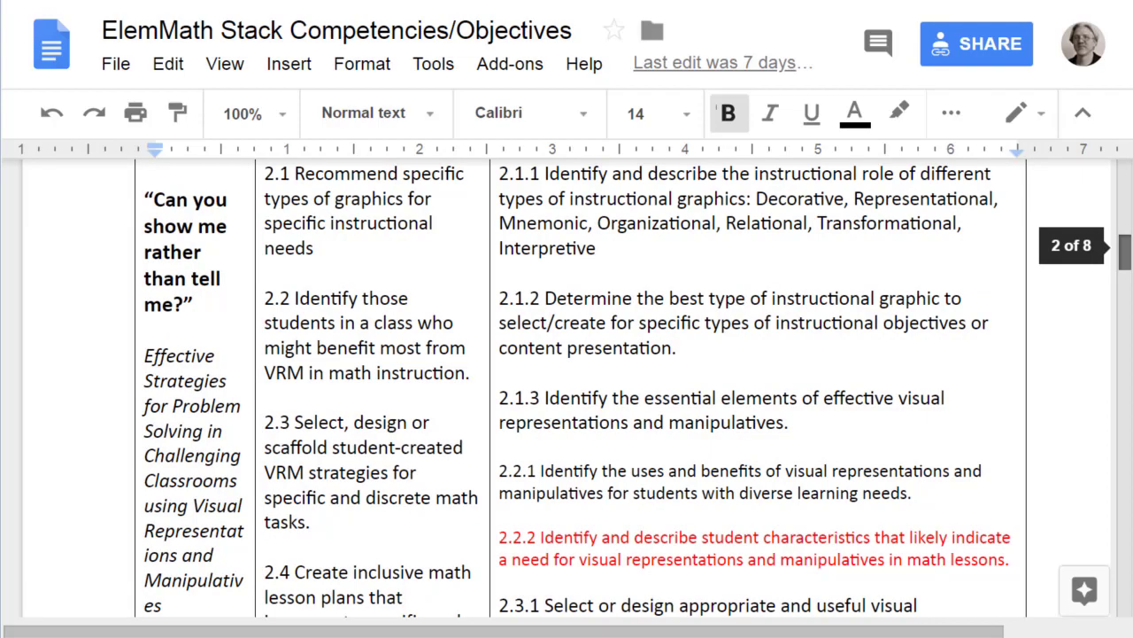
{"action": "scroll", "coordinate": [567, 390], "scroll_direction": "down", "scroll_amount": 20}
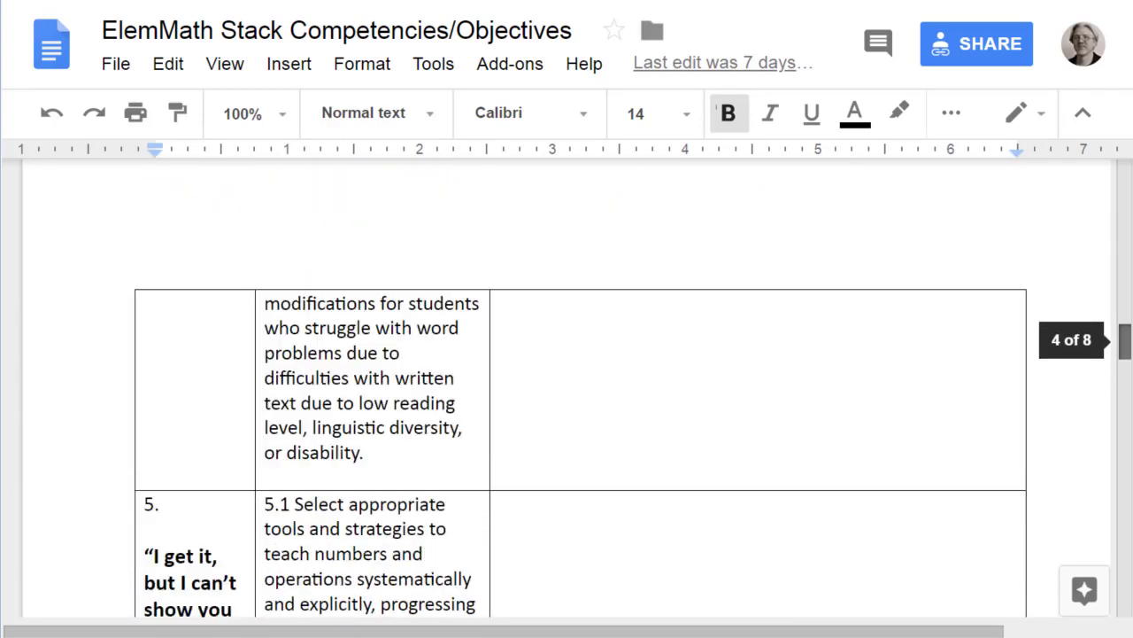
{"action": "scroll", "coordinate": [567, 390], "scroll_direction": "down", "scroll_amount": 20}
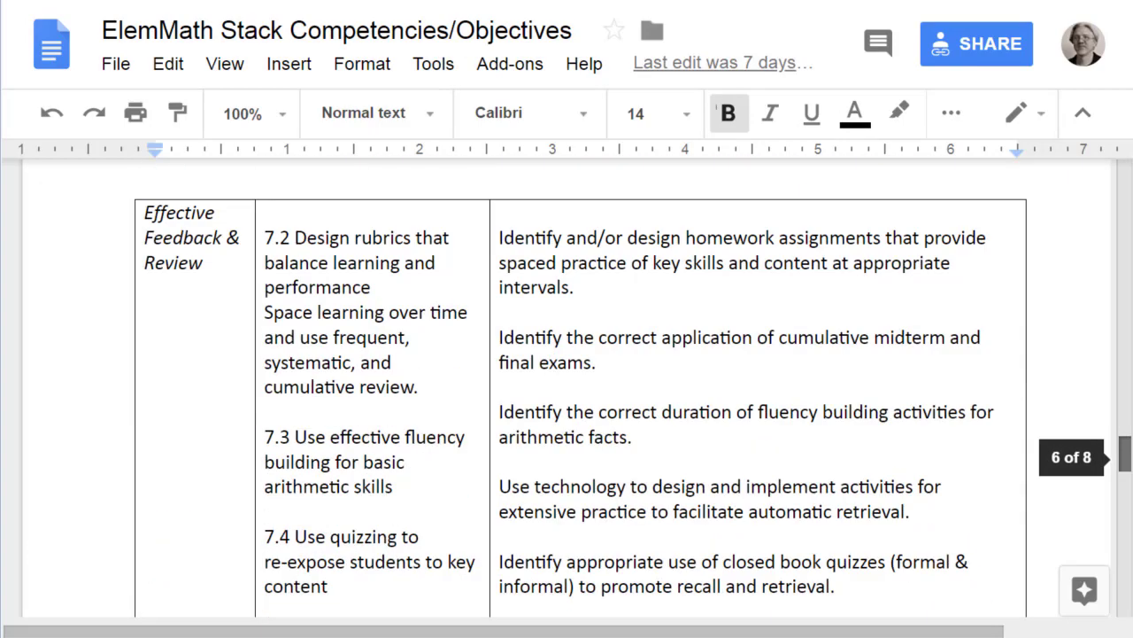
{"action": "scroll", "coordinate": [567, 390], "scroll_direction": "down", "scroll_amount": 1}
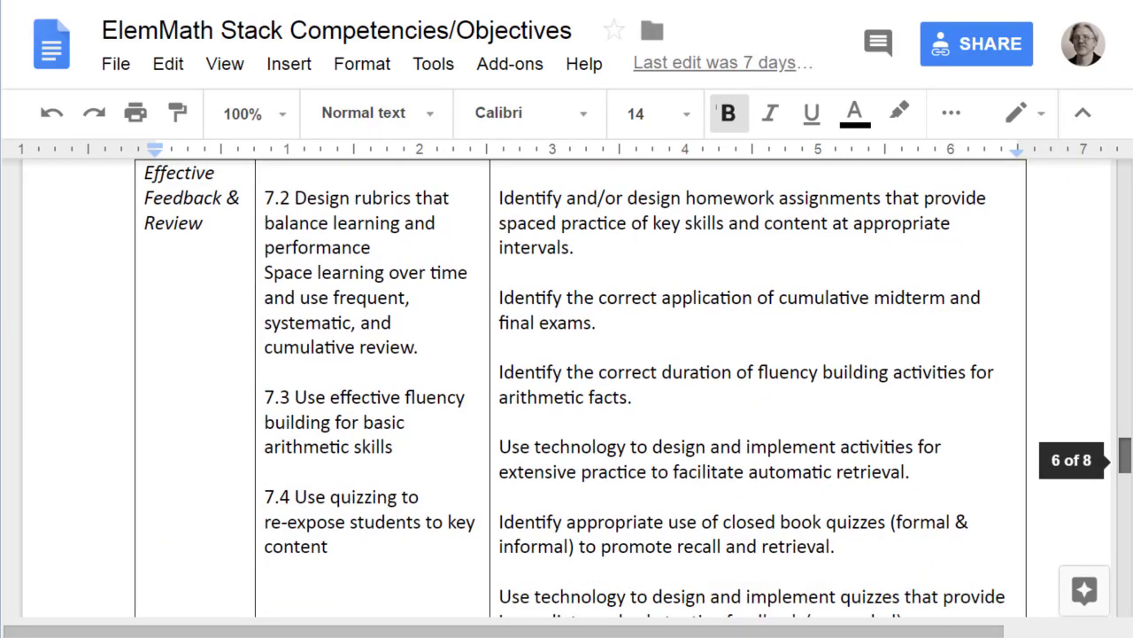
{"action": "scroll", "coordinate": [567, 389], "scroll_direction": "down", "scroll_amount": 15}
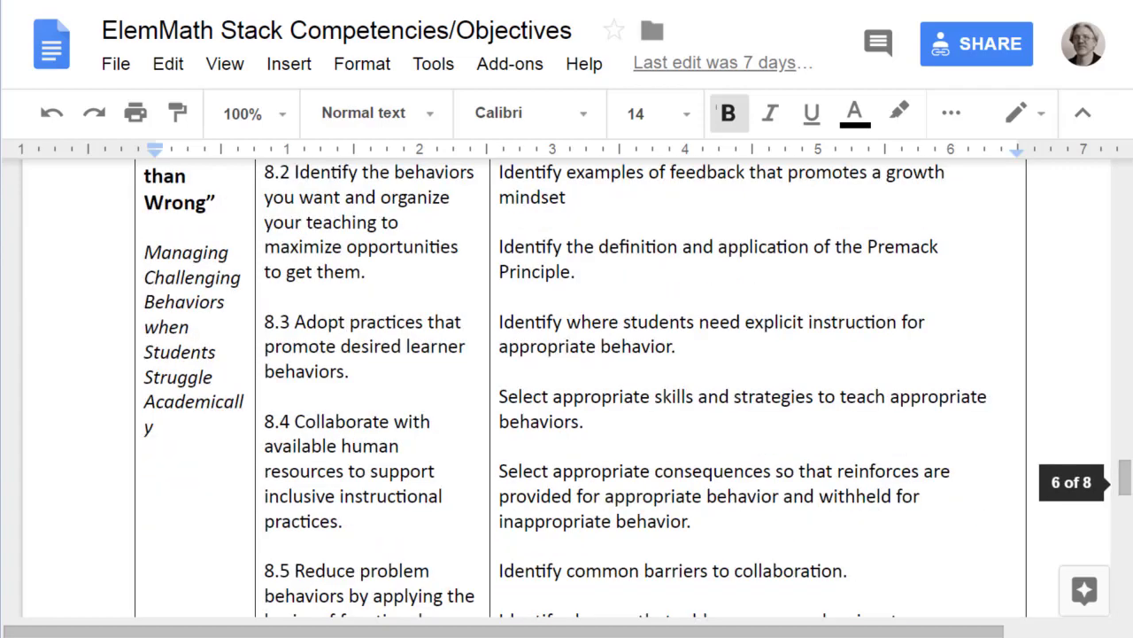
Step: Drag the scrollbar back up and mark a passage in the competencies document
{"action": "left_click_drag", "start_coordinate": [1124, 478], "coordinate": [1125, 251]}
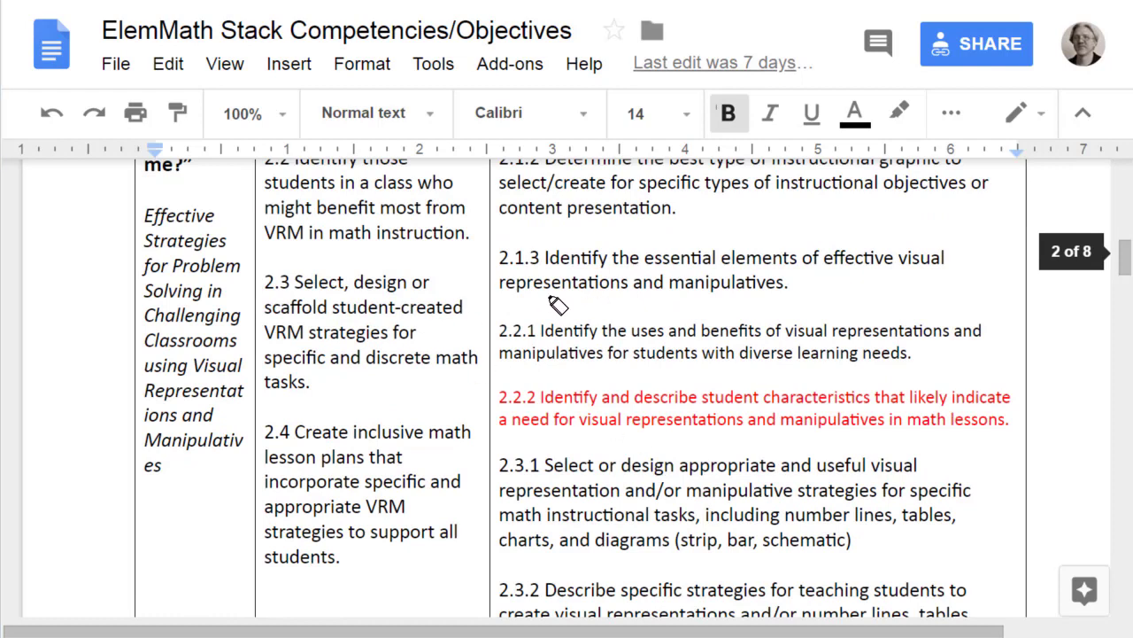
{"action": "mouse_move", "coordinate": [554, 293]}
{"action": "left_mouse_down"}
{"action": "mouse_move", "coordinate": [469, 320]}
{"action": "mouse_move", "coordinate": [585, 377]}
{"action": "mouse_move", "coordinate": [988, 390]}
{"action": "mouse_move", "coordinate": [886, 292]}
{"action": "mouse_move", "coordinate": [528, 288]}
{"action": "left_mouse_up"}
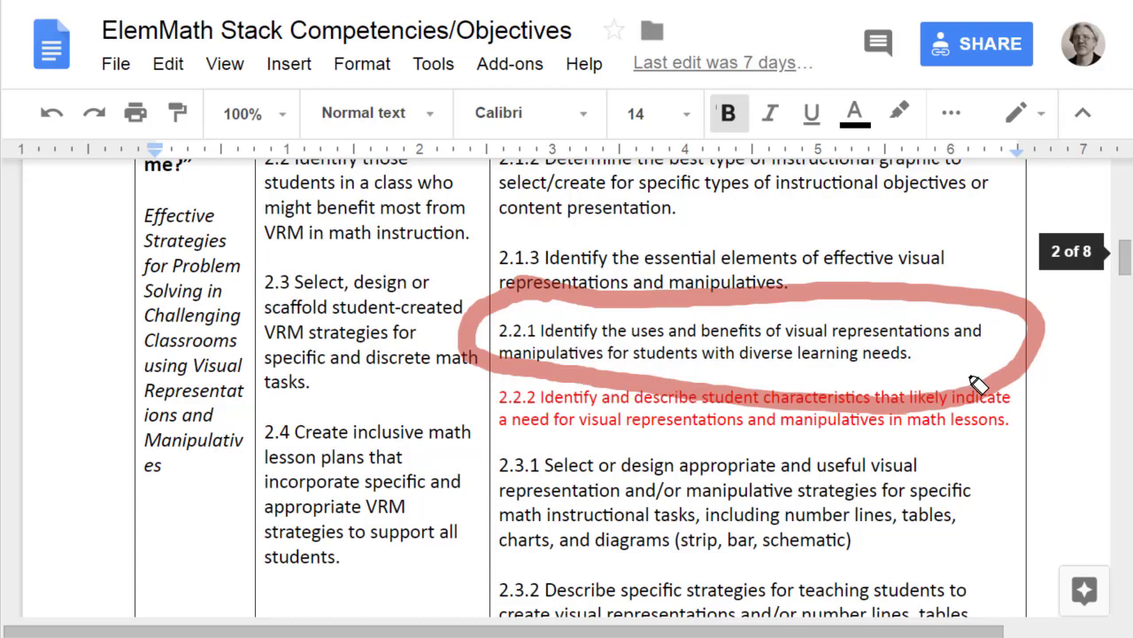
{"action": "mouse_move", "coordinate": [577, 305]}
{"action": "left_mouse_down"}
{"action": "mouse_move", "coordinate": [457, 352]}
{"action": "mouse_move", "coordinate": [819, 412]}
{"action": "mouse_move", "coordinate": [1008, 310]}
{"action": "mouse_move", "coordinate": [567, 297]}
{"action": "mouse_move", "coordinate": [506, 324]}
{"action": "left_mouse_up"}
{"action": "left_click", "coordinate": [531, 317]}
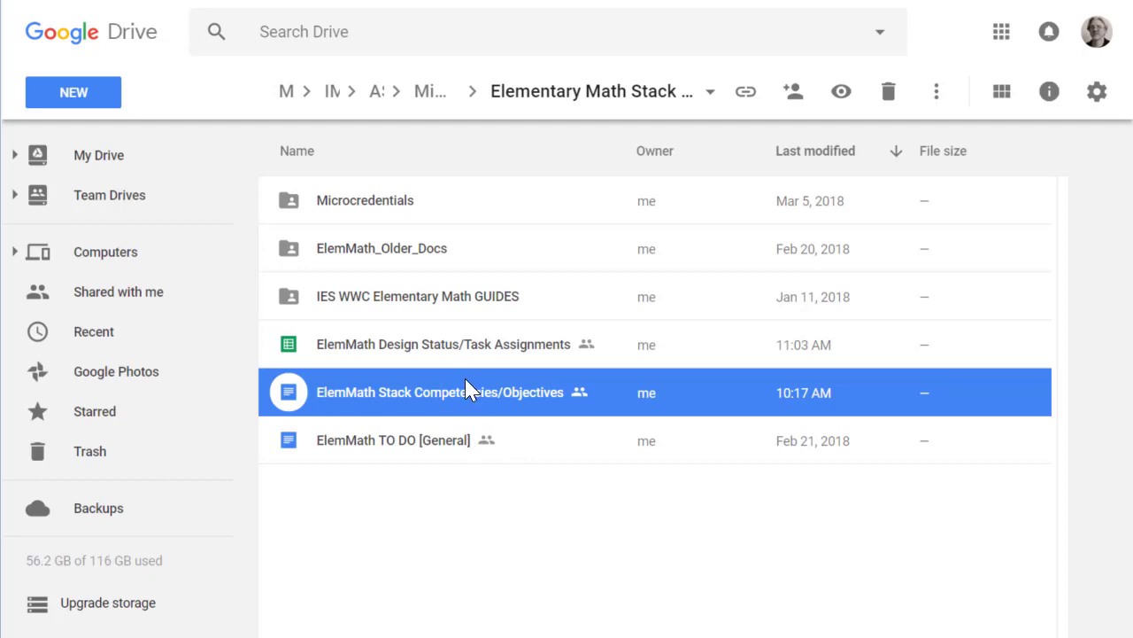
Step: Open the ElemMath Design Status/Task Assignments spreadsheet from the project's Drive folder
{"action": "double_click", "coordinate": [403, 345]}
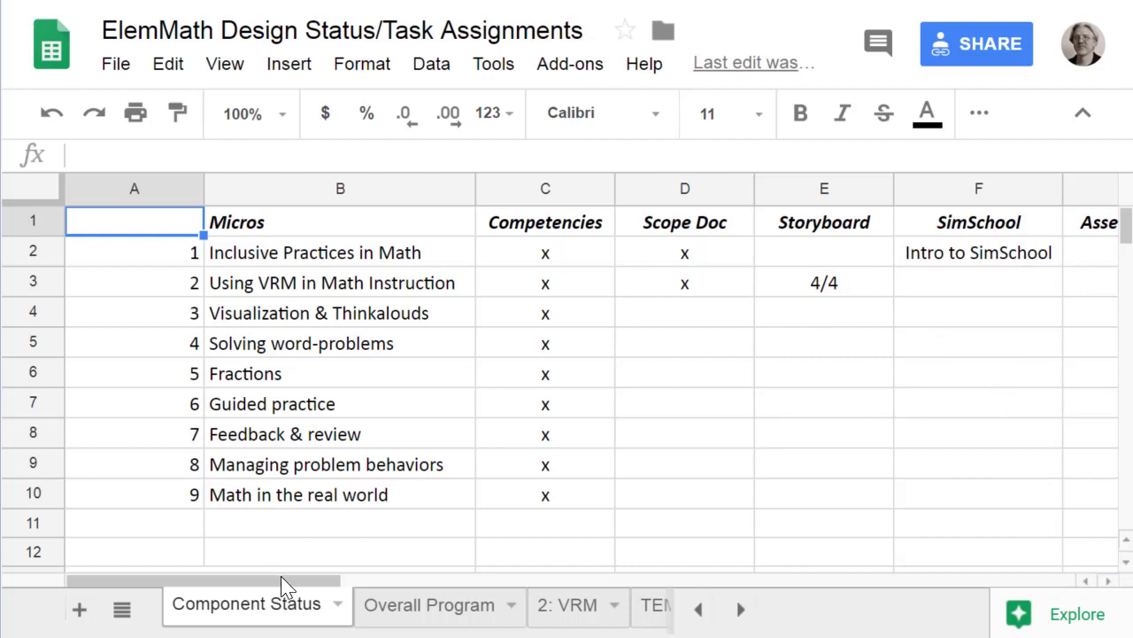
Step: Review the Component Status columns for the nine micros, ending on the Overall Program sheet
{"action": "mouse_move", "coordinate": [282, 580]}
{"action": "left_mouse_down"}
{"action": "mouse_move", "coordinate": [311, 584]}
{"action": "mouse_move", "coordinate": [288, 581]}
{"action": "left_mouse_up"}
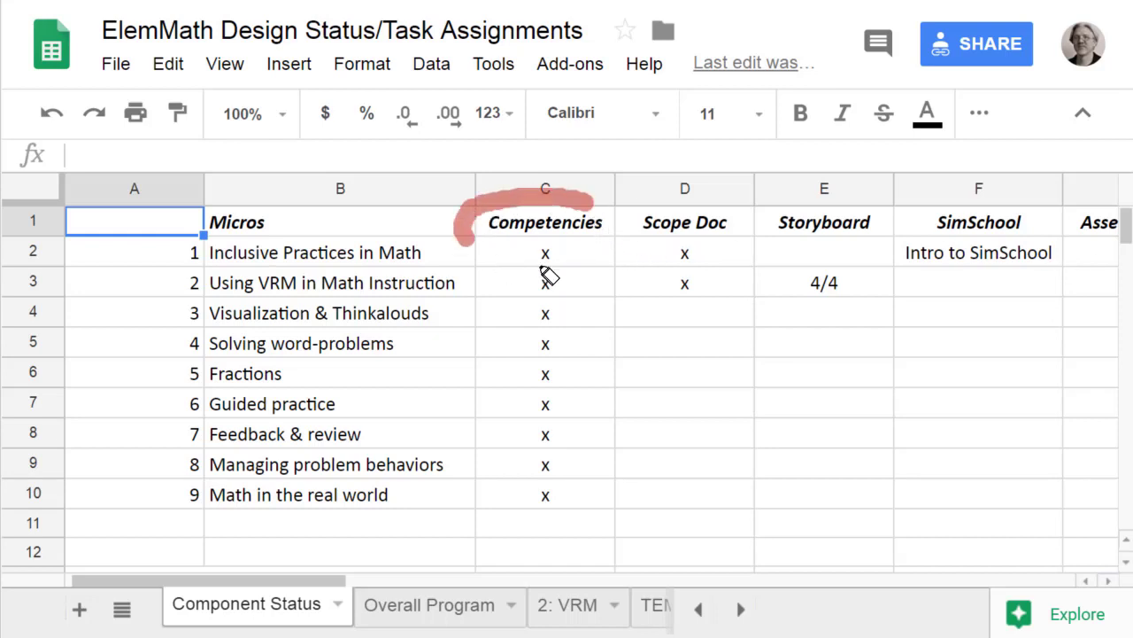
{"action": "mouse_move", "coordinate": [738, 207]}
{"action": "left_mouse_down"}
{"action": "mouse_move", "coordinate": [699, 253]}
{"action": "mouse_move", "coordinate": [732, 203]}
{"action": "left_mouse_up"}
{"action": "mouse_move", "coordinate": [888, 186]}
{"action": "left_mouse_down"}
{"action": "mouse_move", "coordinate": [791, 217]}
{"action": "mouse_move", "coordinate": [865, 224]}
{"action": "mouse_move", "coordinate": [881, 173]}
{"action": "left_mouse_up"}
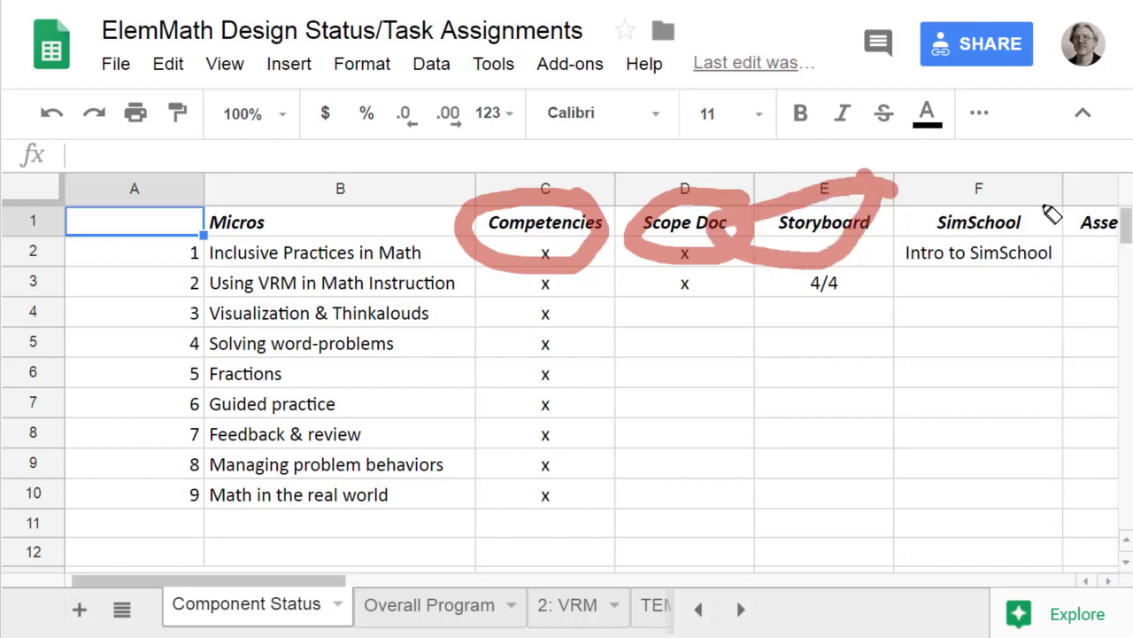
{"action": "mouse_move", "coordinate": [1044, 181]}
{"action": "left_mouse_down"}
{"action": "mouse_move", "coordinate": [976, 198]}
{"action": "mouse_move", "coordinate": [891, 259]}
{"action": "mouse_move", "coordinate": [1050, 262]}
{"action": "mouse_move", "coordinate": [1027, 182]}
{"action": "left_mouse_up"}
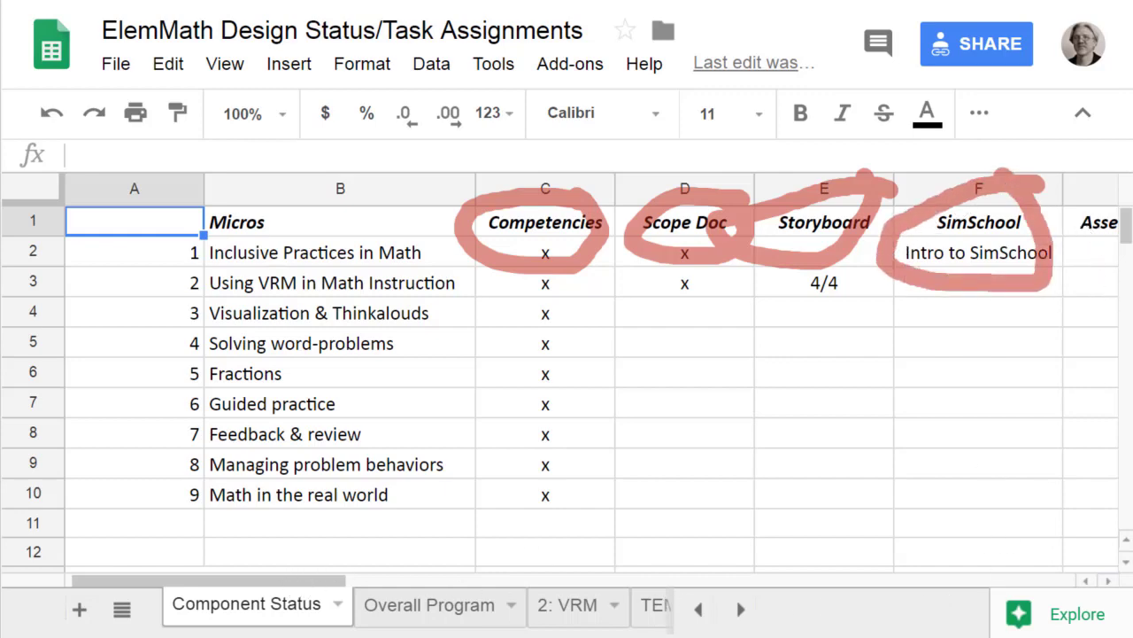
{"action": "left_click_drag", "start_coordinate": [316, 581], "coordinate": [513, 586]}
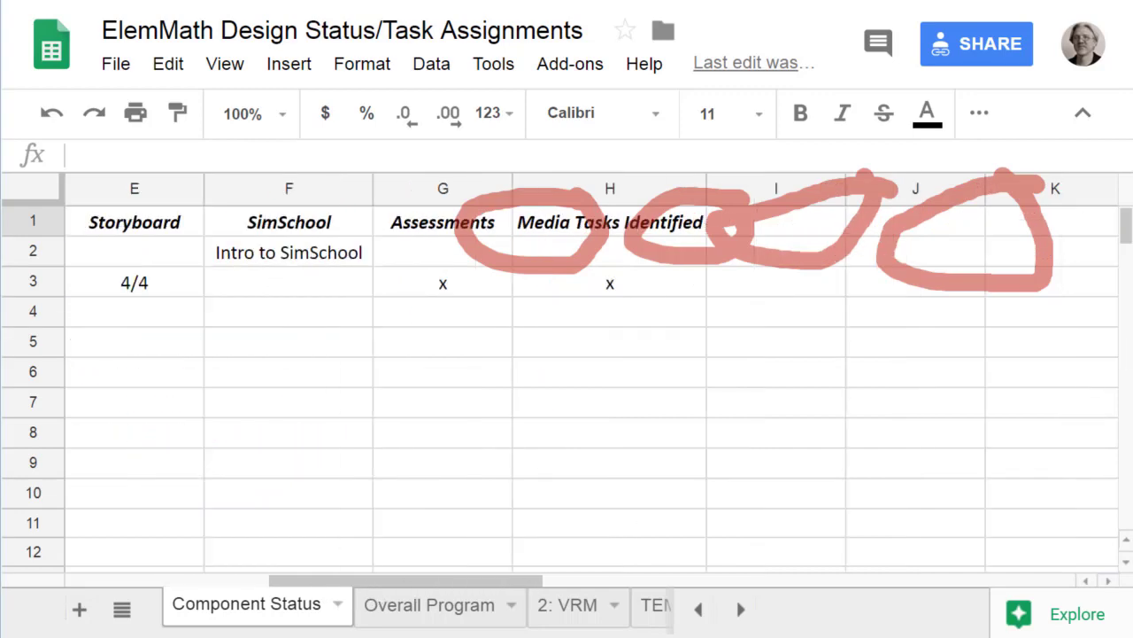
{"action": "key", "text": "Escape"}
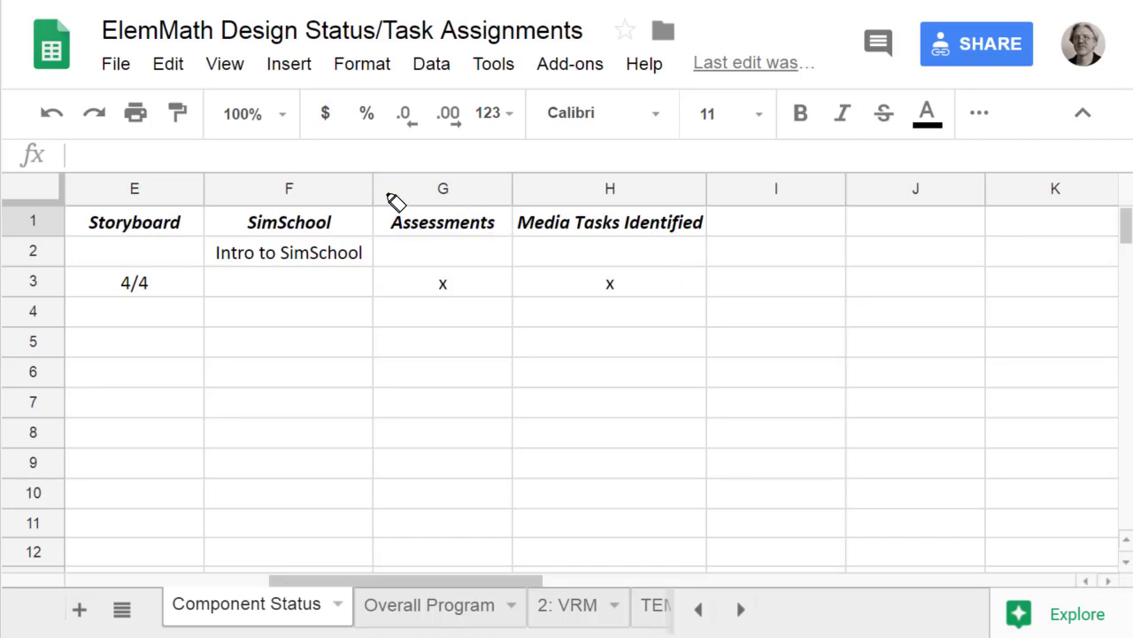
{"action": "mouse_move", "coordinate": [439, 190]}
{"action": "left_mouse_down"}
{"action": "mouse_move", "coordinate": [522, 253]}
{"action": "mouse_move", "coordinate": [372, 179]}
{"action": "left_mouse_up"}
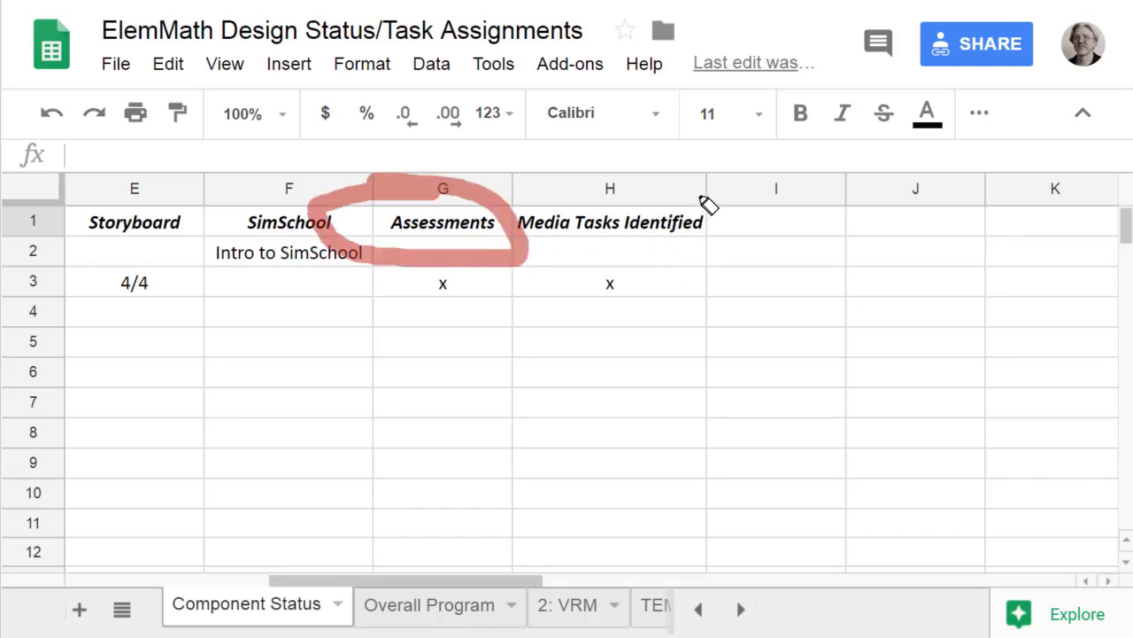
{"action": "mouse_move", "coordinate": [708, 202]}
{"action": "left_mouse_down"}
{"action": "mouse_move", "coordinate": [524, 211]}
{"action": "mouse_move", "coordinate": [747, 233]}
{"action": "mouse_move", "coordinate": [762, 213]}
{"action": "left_mouse_up"}
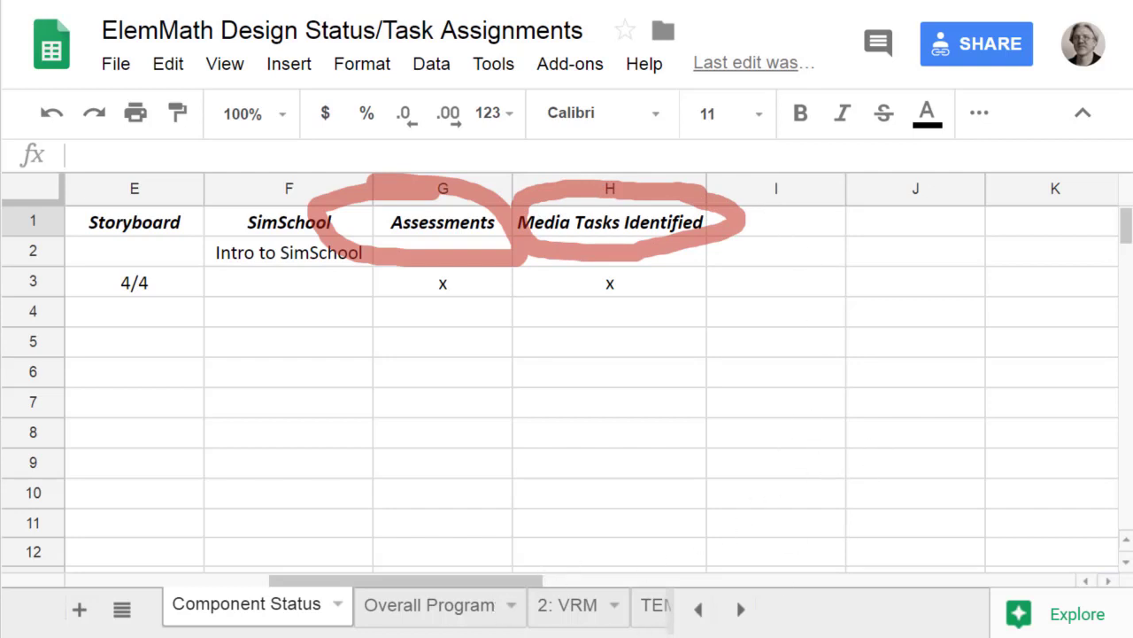
{"action": "key", "text": "Escape"}
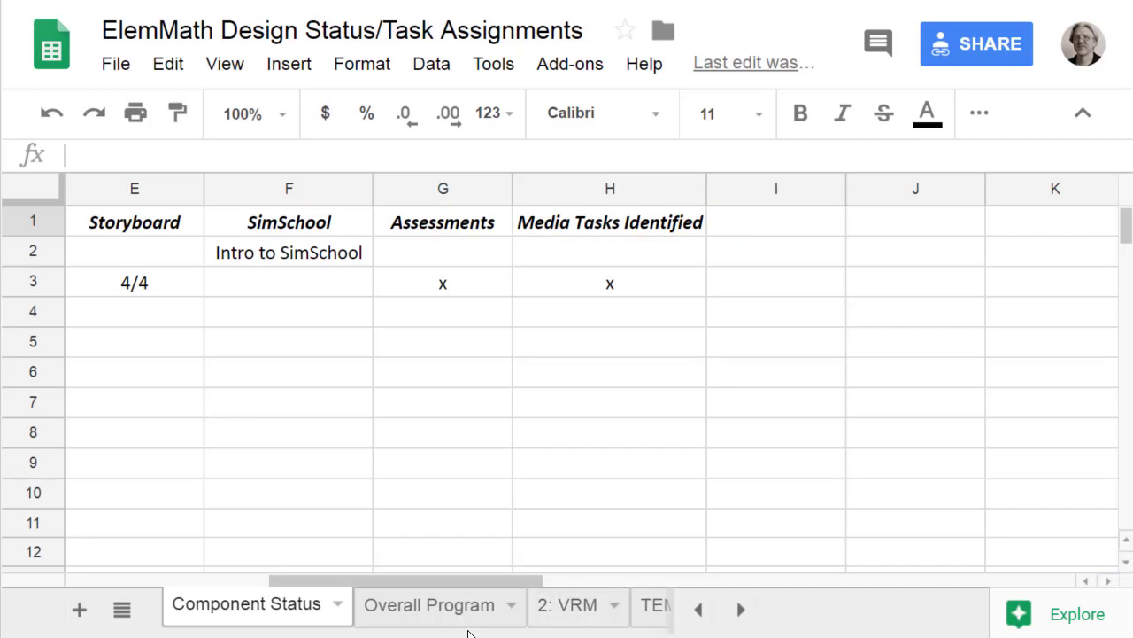
{"action": "scroll", "coordinate": [419, 577], "scroll_direction": "left", "scroll_amount": 3}
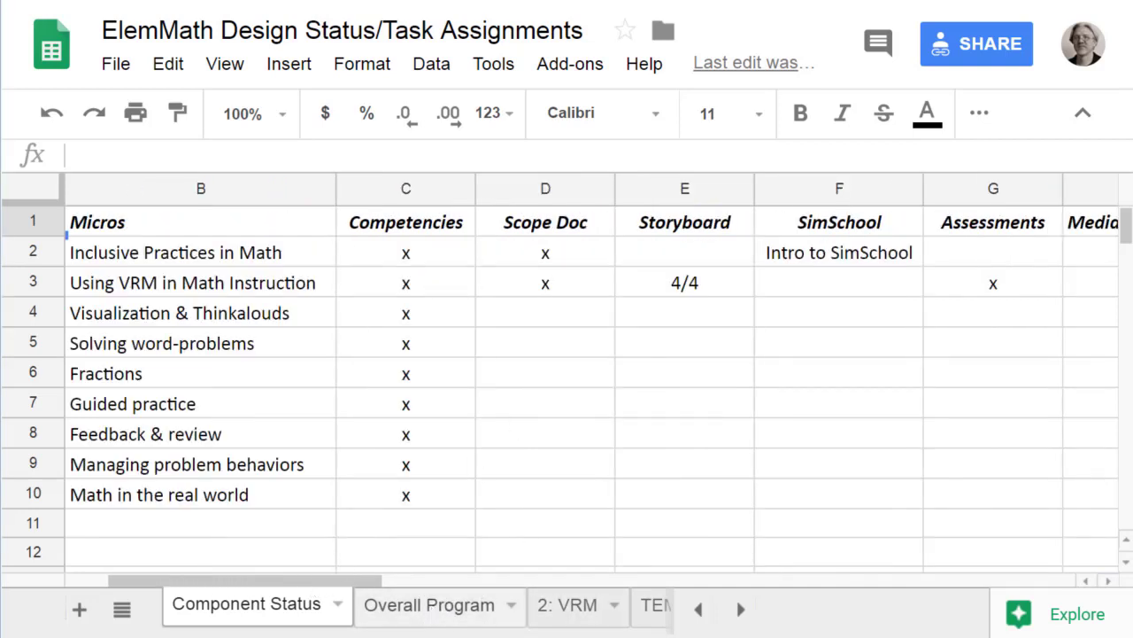
{"action": "left_click", "coordinate": [491, 599]}
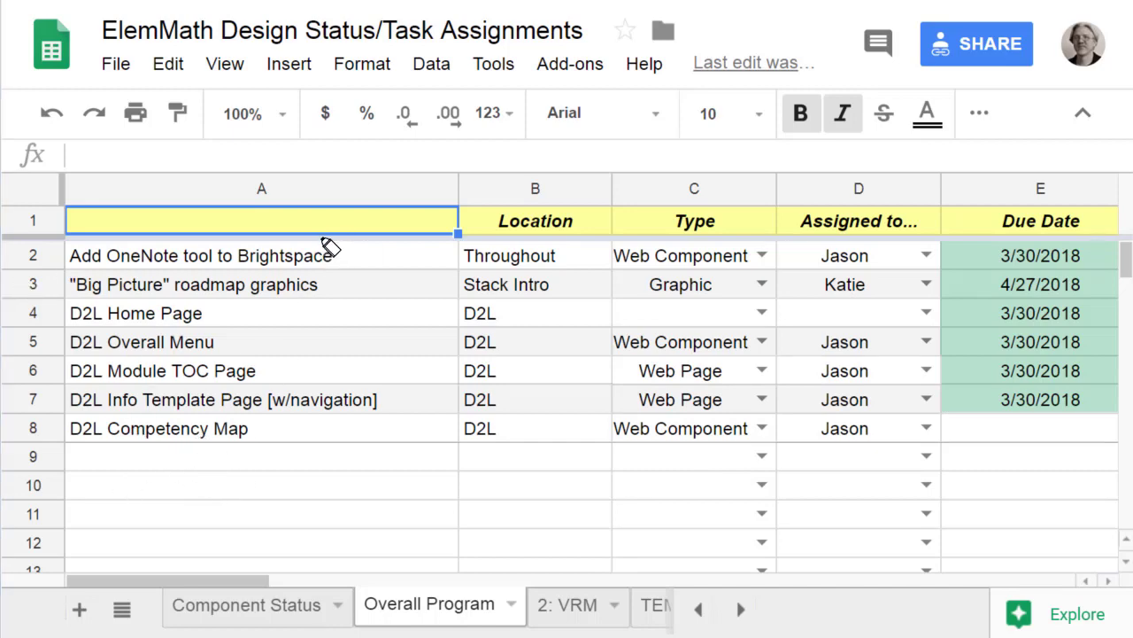
Step: Show the 2: VRM sheet's tasks, such as Activity 2.3a–2.3e, with due dates and statuses
{"action": "left_click_drag", "start_coordinate": [320, 235], "coordinate": [92, 263]}
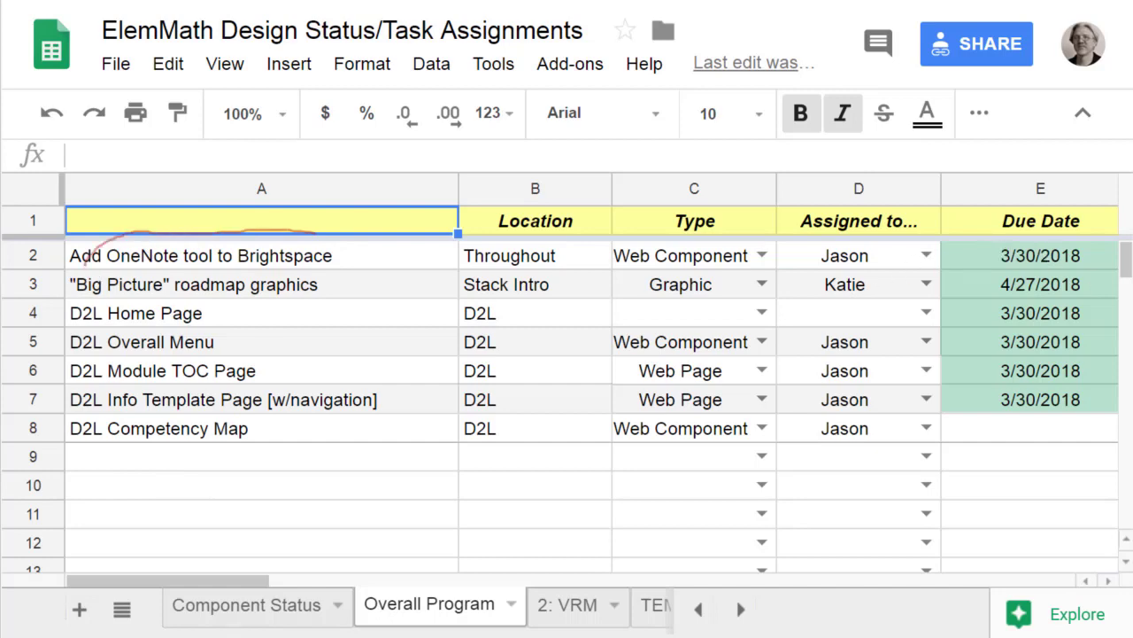
{"action": "left_click_drag", "start_coordinate": [257, 253], "coordinate": [128, 299]}
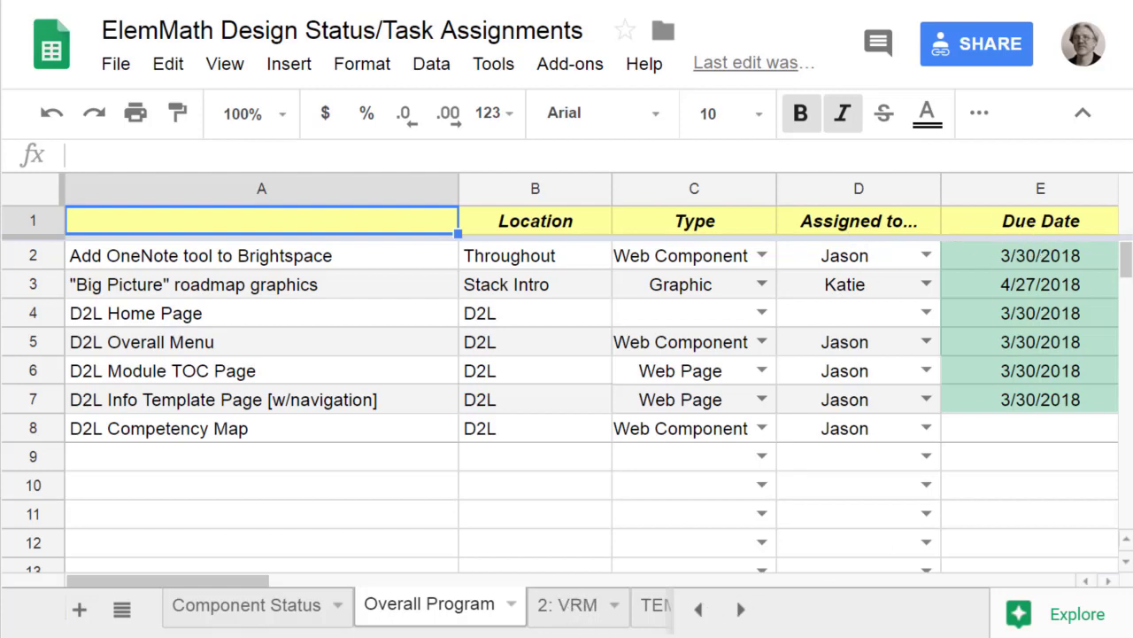
{"action": "left_click", "coordinate": [592, 605]}
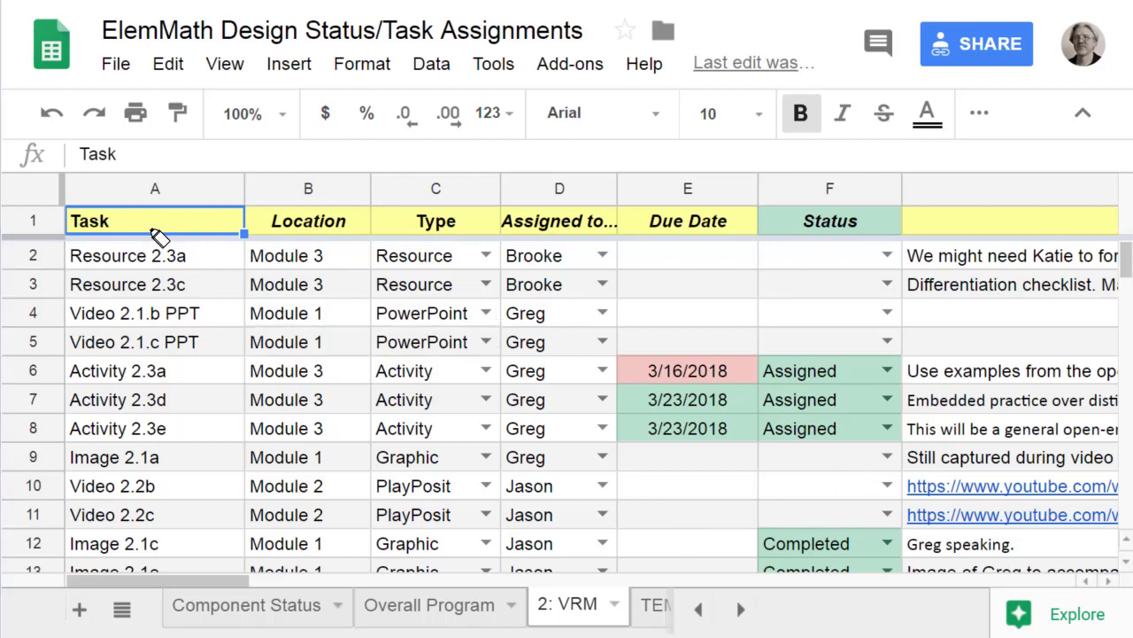
{"action": "mouse_move", "coordinate": [167, 239]}
{"action": "left_mouse_down"}
{"action": "mouse_move", "coordinate": [108, 240]}
{"action": "mouse_move", "coordinate": [150, 291]}
{"action": "mouse_move", "coordinate": [212, 265]}
{"action": "mouse_move", "coordinate": [128, 243]}
{"action": "mouse_move", "coordinate": [188, 240]}
{"action": "left_mouse_up"}
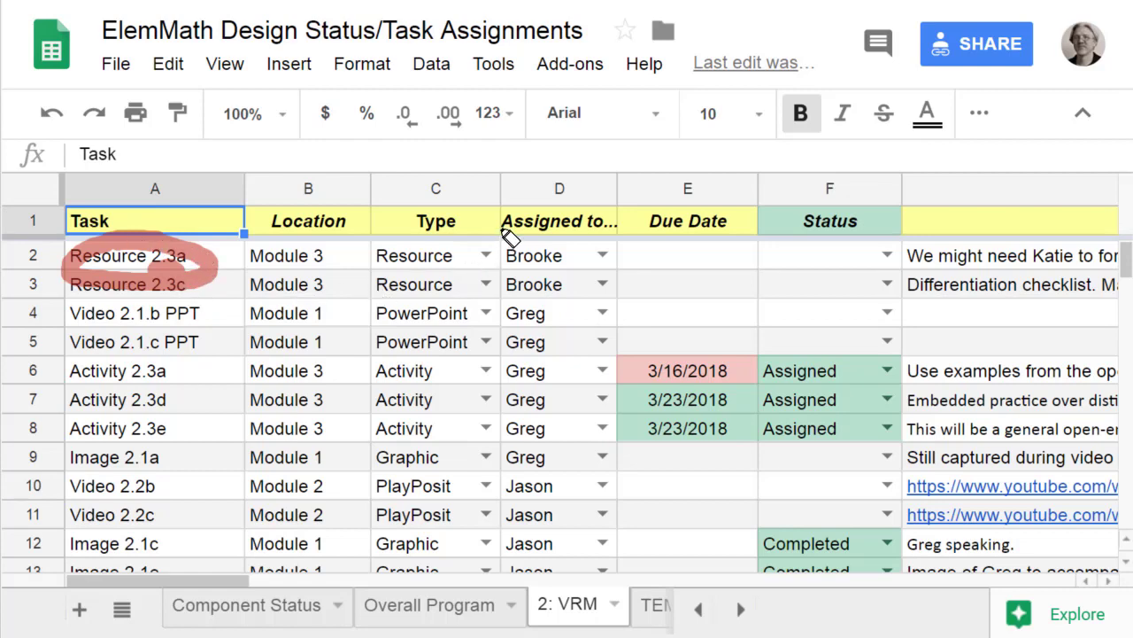
{"action": "mouse_move", "coordinate": [485, 228]}
{"action": "left_mouse_down"}
{"action": "mouse_move", "coordinate": [394, 244]}
{"action": "mouse_move", "coordinate": [477, 268]}
{"action": "mouse_move", "coordinate": [474, 232]}
{"action": "left_mouse_up"}
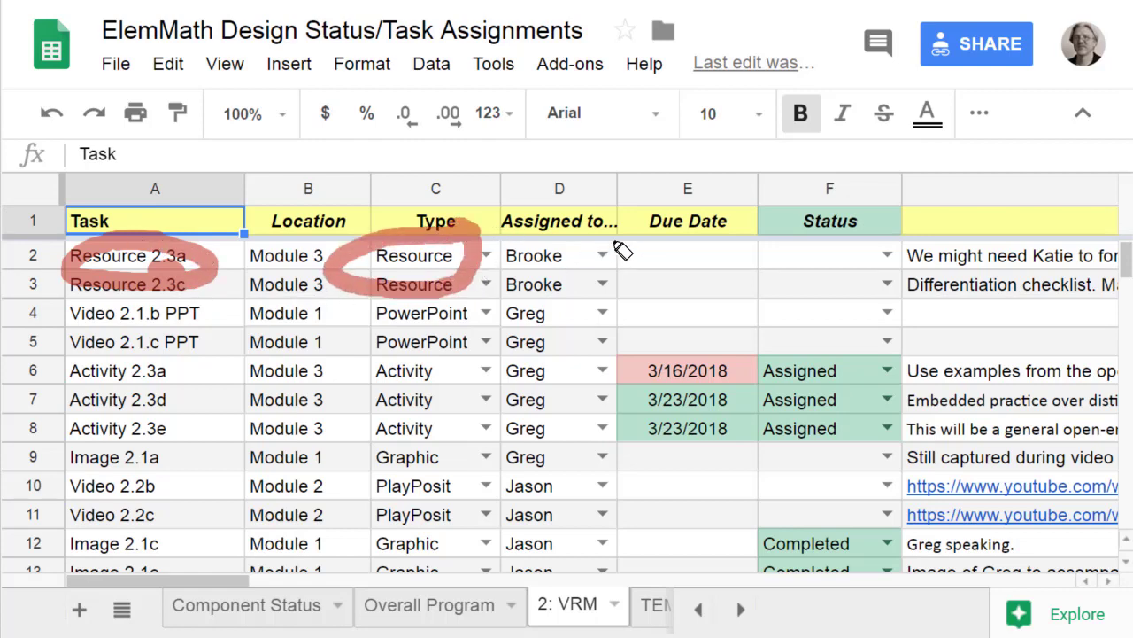
{"action": "mouse_move", "coordinate": [620, 245]}
{"action": "left_mouse_down"}
{"action": "mouse_move", "coordinate": [487, 258]}
{"action": "mouse_move", "coordinate": [624, 237]}
{"action": "mouse_move", "coordinate": [634, 248]}
{"action": "left_mouse_up"}
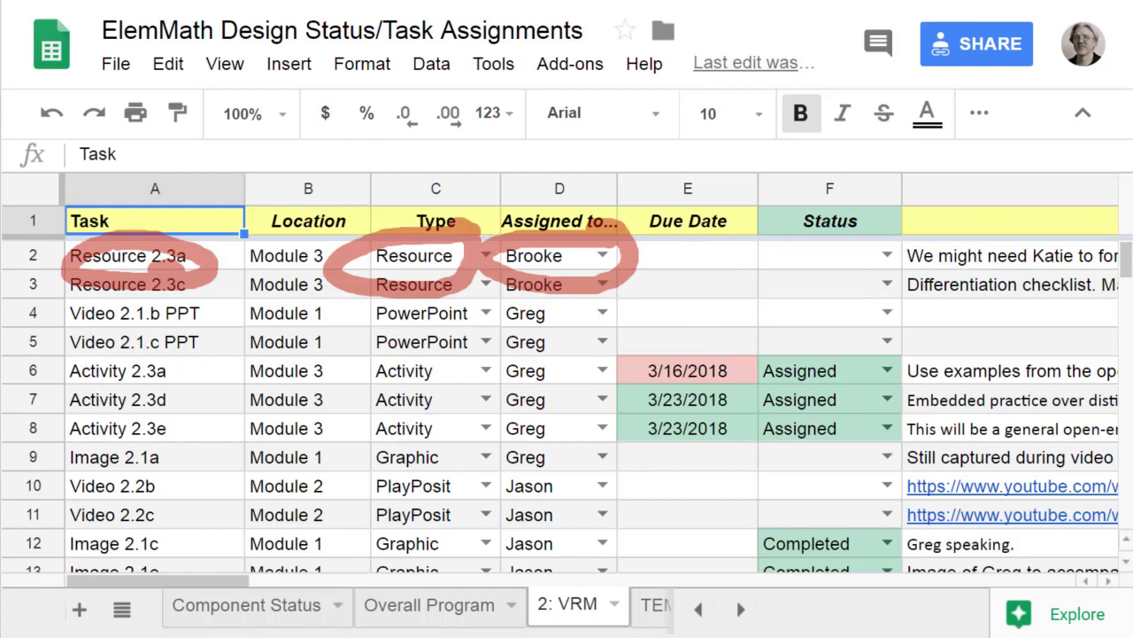
{"action": "key", "text": "Escape"}
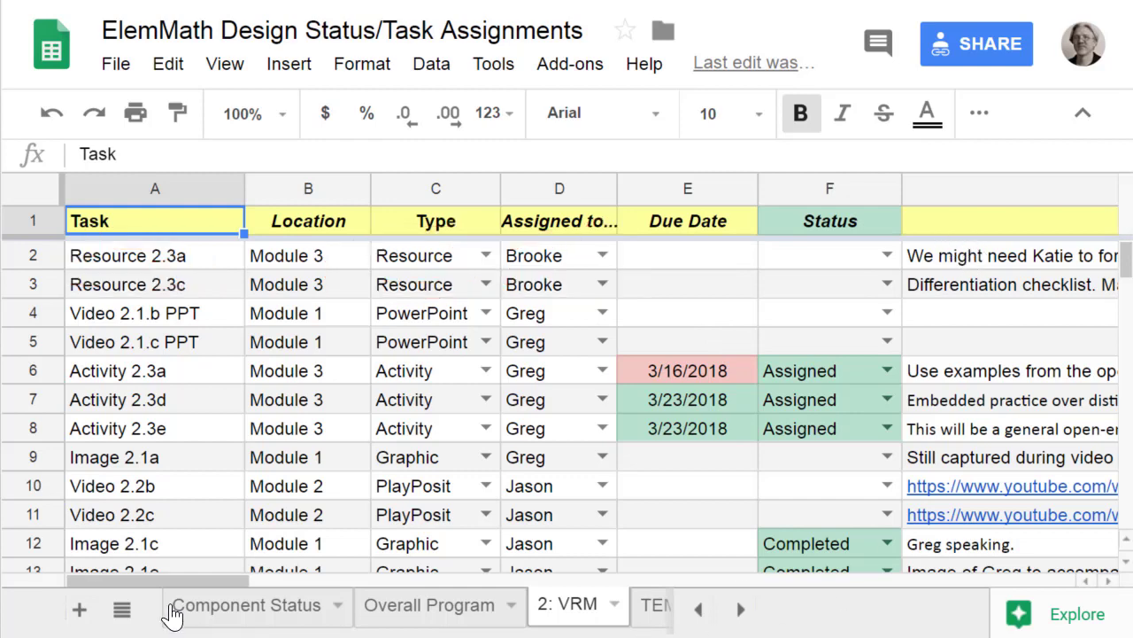
{"action": "mouse_move", "coordinate": [218, 580]}
{"action": "left_mouse_down"}
{"action": "mouse_move", "coordinate": [273, 585]}
{"action": "mouse_move", "coordinate": [205, 576]}
{"action": "left_mouse_up"}
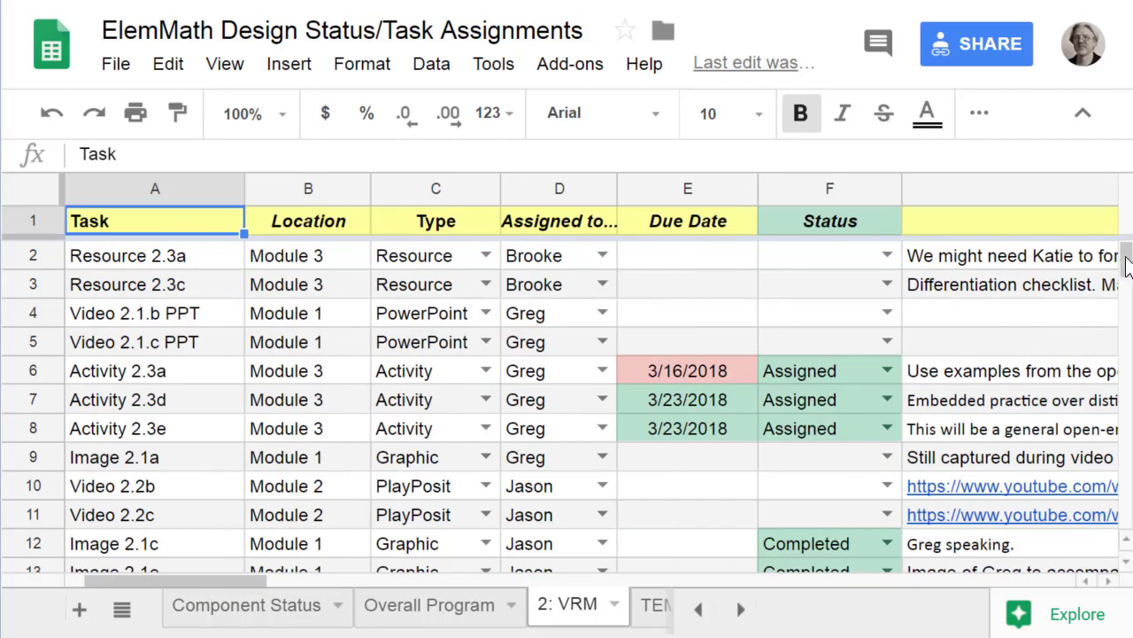
{"action": "left_click_drag", "start_coordinate": [1126, 259], "coordinate": [1126, 277]}
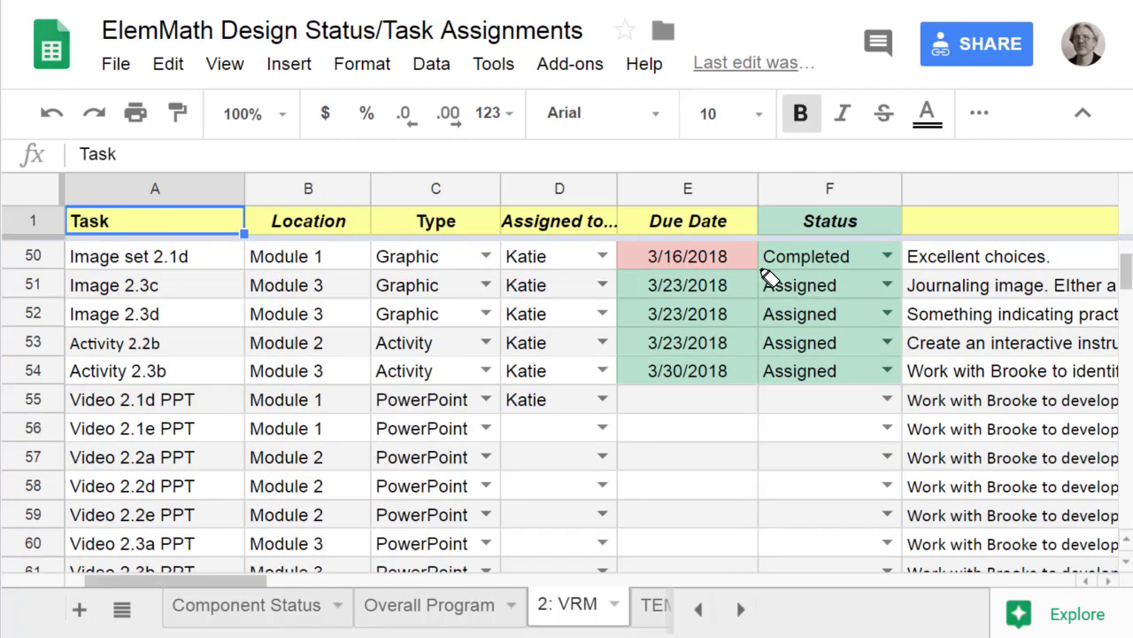
{"action": "mouse_move", "coordinate": [218, 252]}
{"action": "left_mouse_down"}
{"action": "mouse_move", "coordinate": [133, 246]}
{"action": "mouse_move", "coordinate": [207, 293]}
{"action": "mouse_move", "coordinate": [213, 250]}
{"action": "left_mouse_up"}
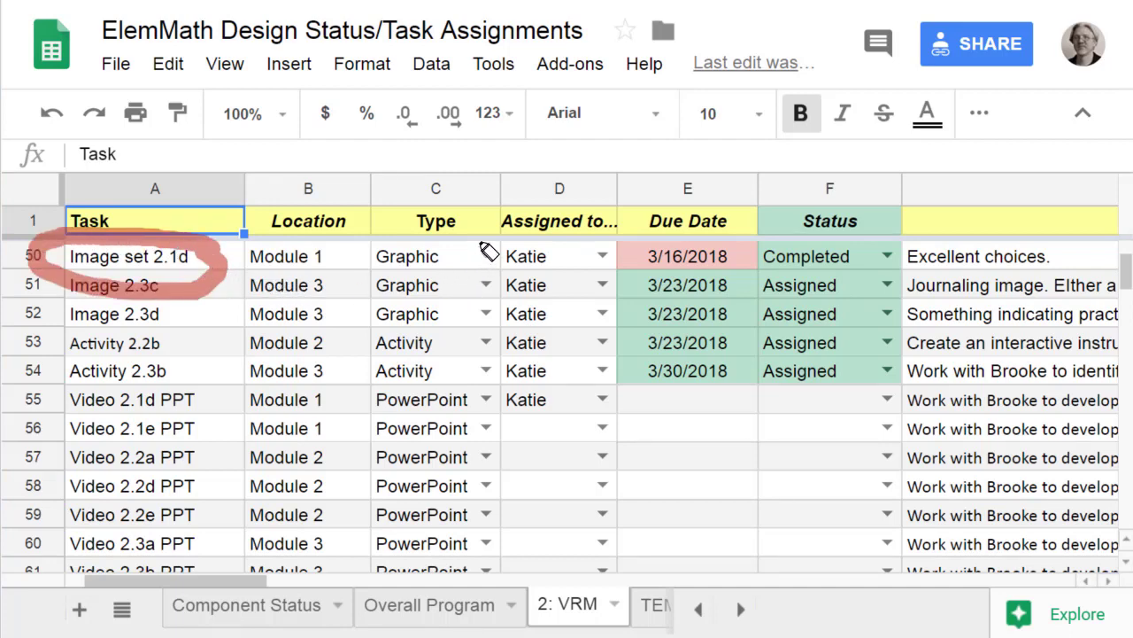
{"action": "left_click_drag", "start_coordinate": [512, 250], "coordinate": [544, 244]}
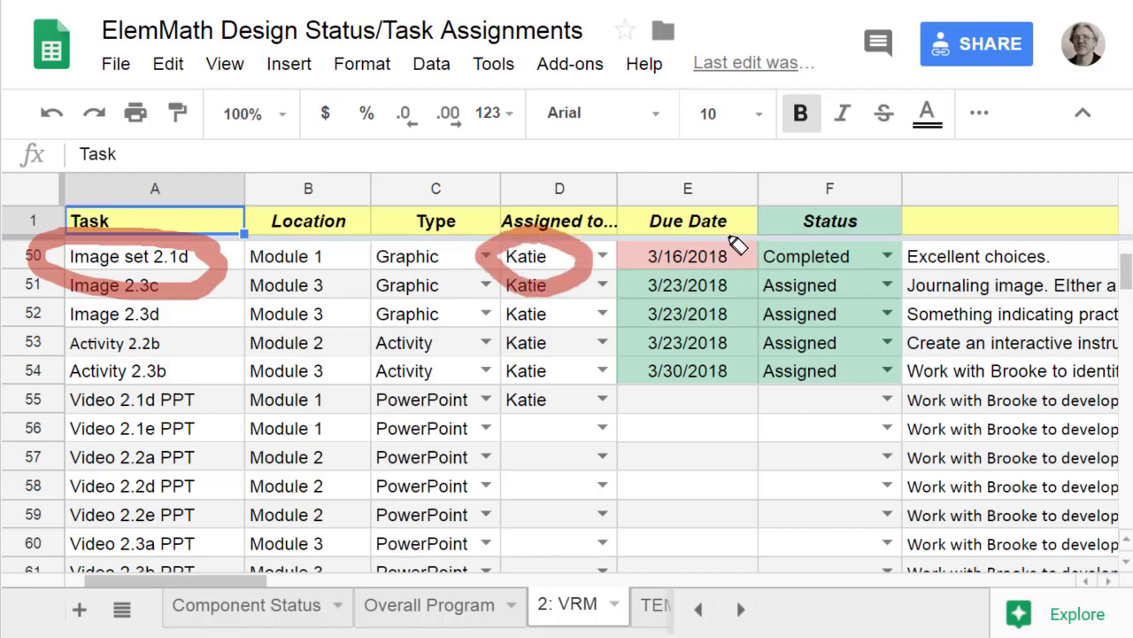
{"action": "mouse_move", "coordinate": [728, 243]}
{"action": "left_mouse_down"}
{"action": "mouse_move", "coordinate": [699, 232]}
{"action": "mouse_move", "coordinate": [631, 270]}
{"action": "mouse_move", "coordinate": [735, 266]}
{"action": "mouse_move", "coordinate": [737, 239]}
{"action": "left_mouse_up"}
{"action": "mouse_move", "coordinate": [921, 244]}
{"action": "left_mouse_down"}
{"action": "mouse_move", "coordinate": [862, 245]}
{"action": "mouse_move", "coordinate": [791, 278]}
{"action": "mouse_move", "coordinate": [905, 259]}
{"action": "left_mouse_up"}
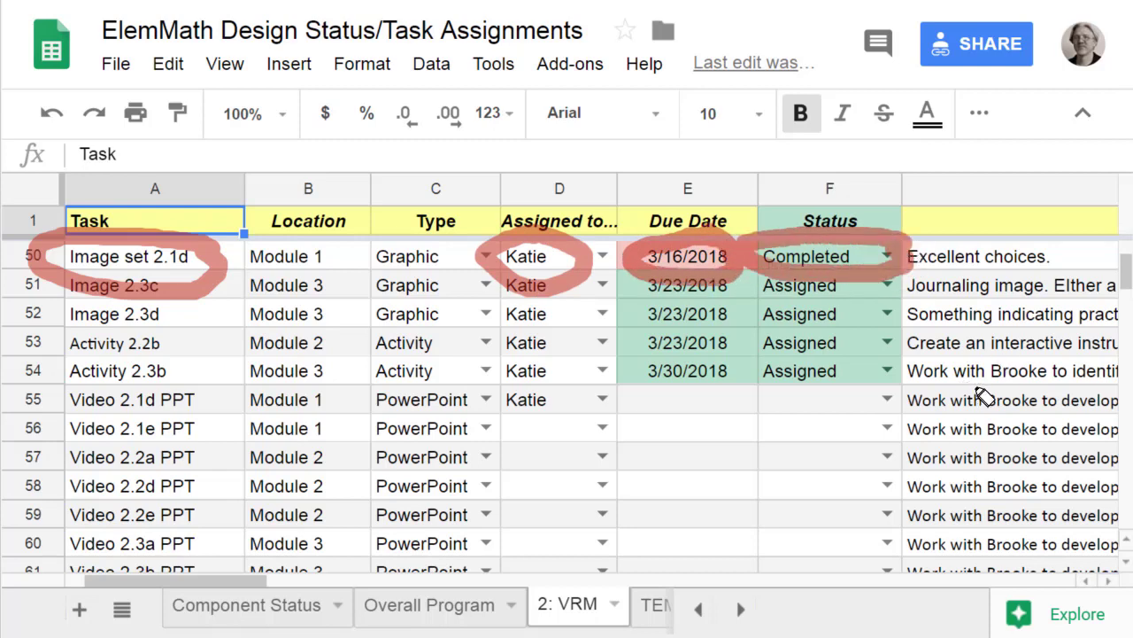